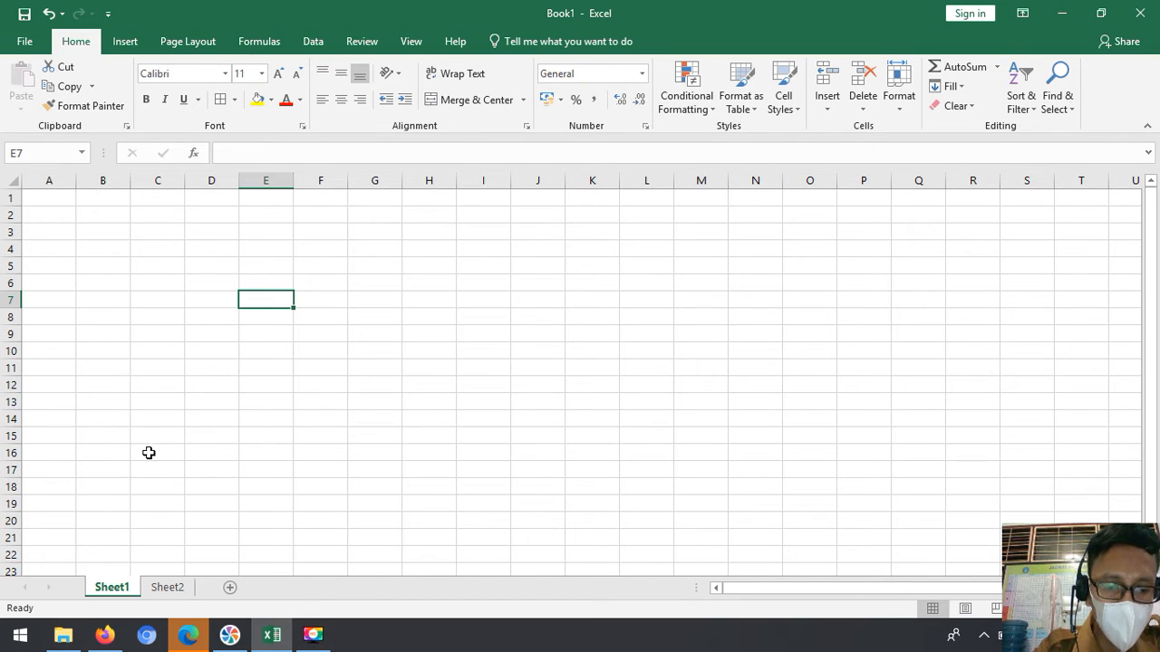
Add a new worksheet and select cells C7, I12, C4 and F14 on it, ending on C4, to check their cell addresses
left_click(232, 592)
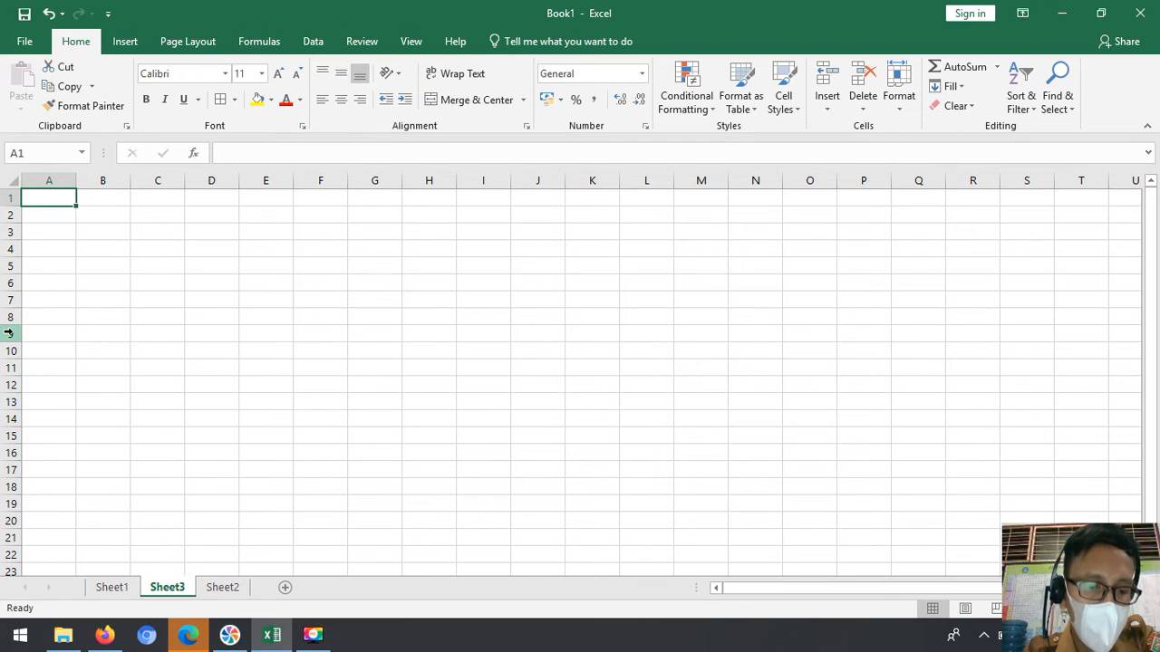
left_click(167, 294)
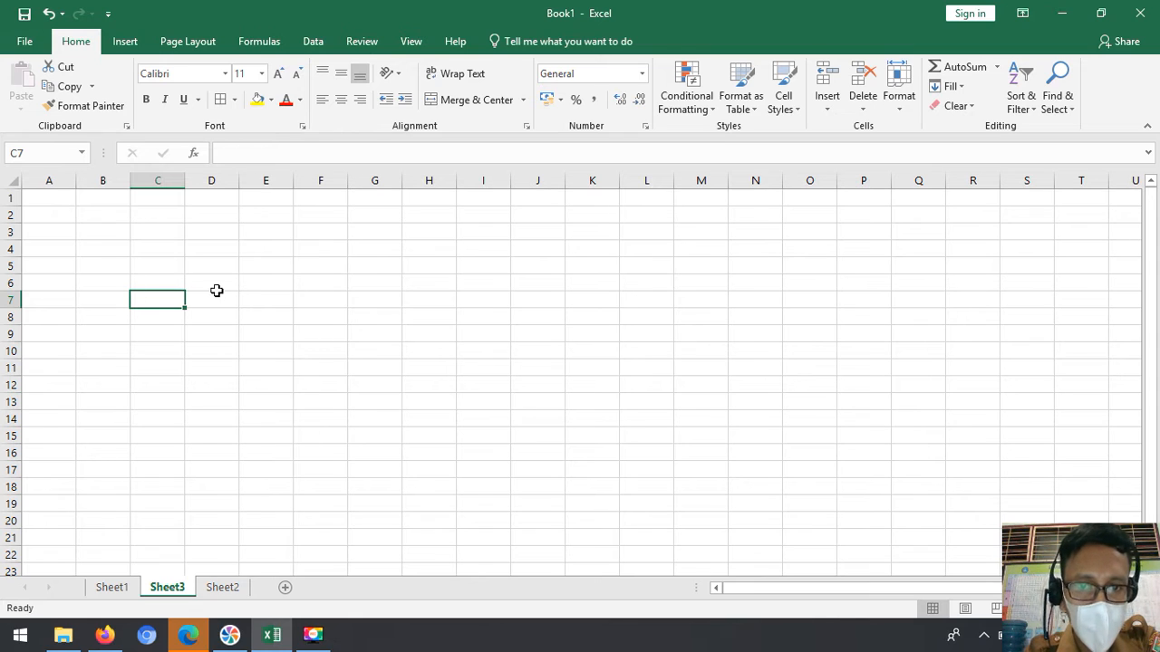
left_click(482, 382)
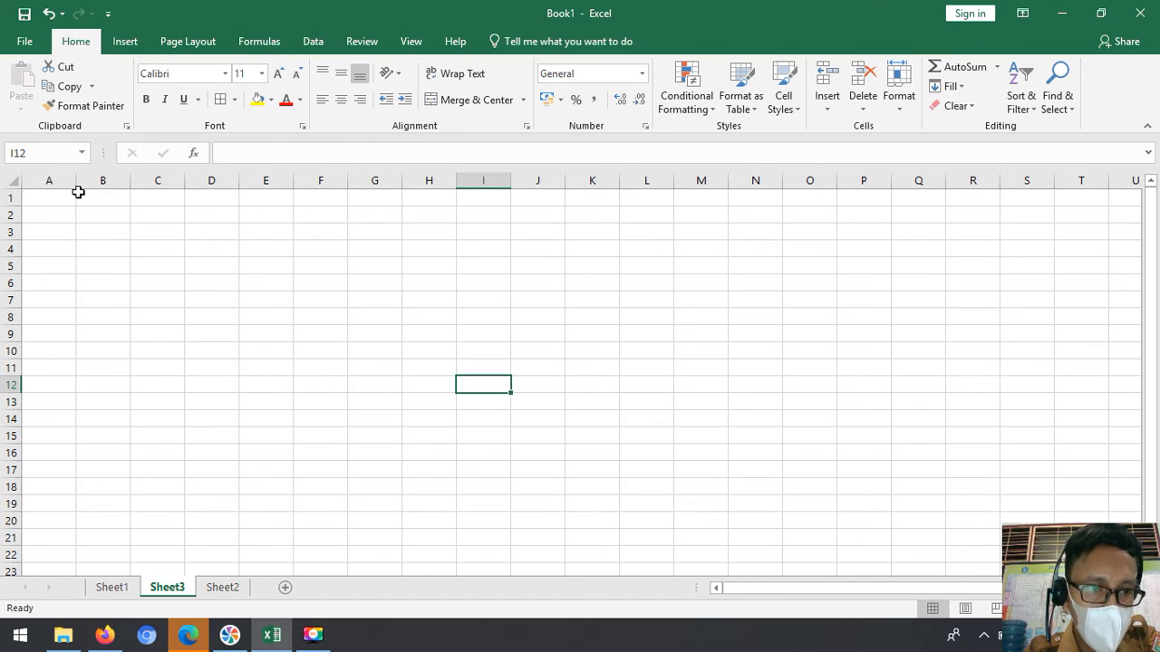
left_click(140, 255)
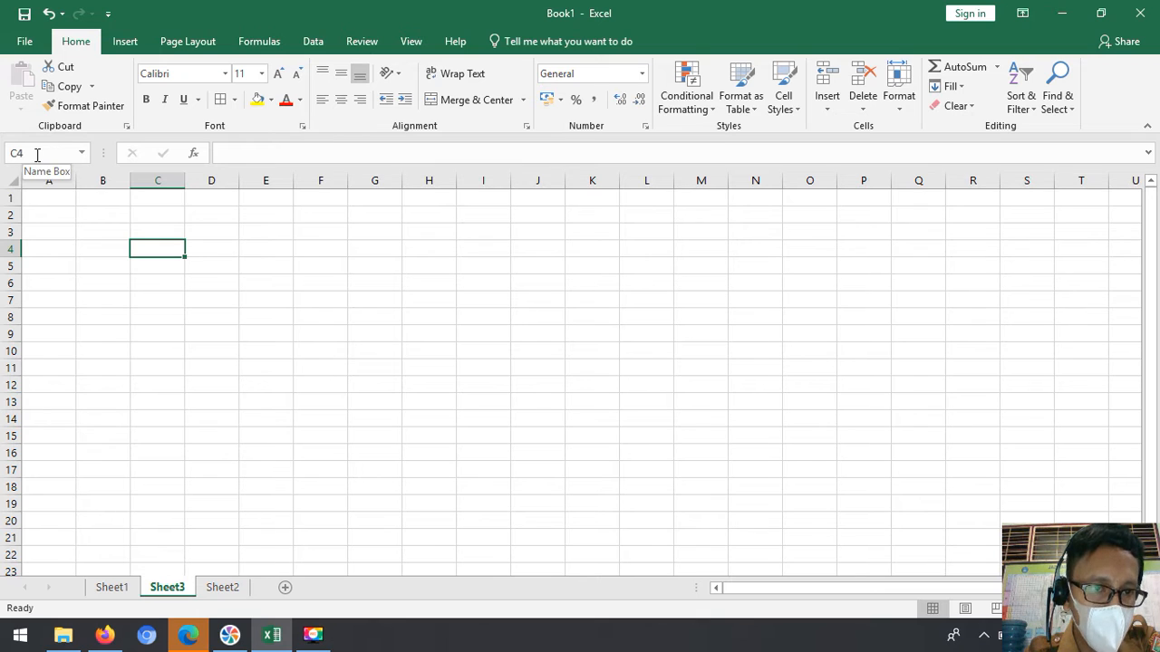
left_click(300, 415)
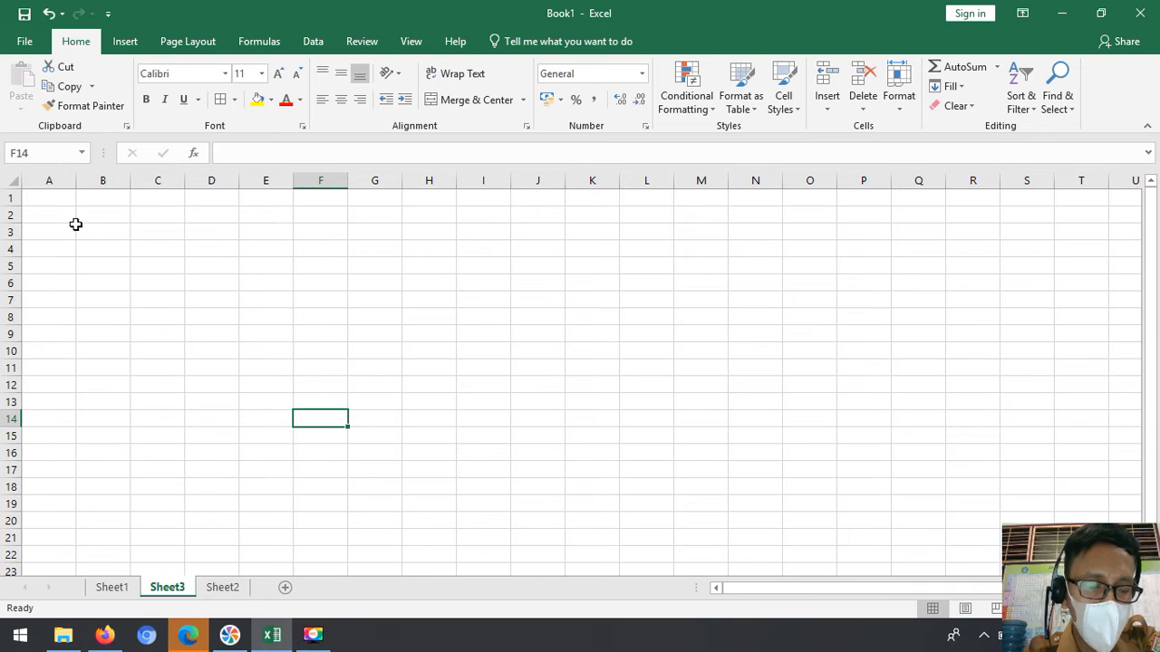
left_click(150, 247)
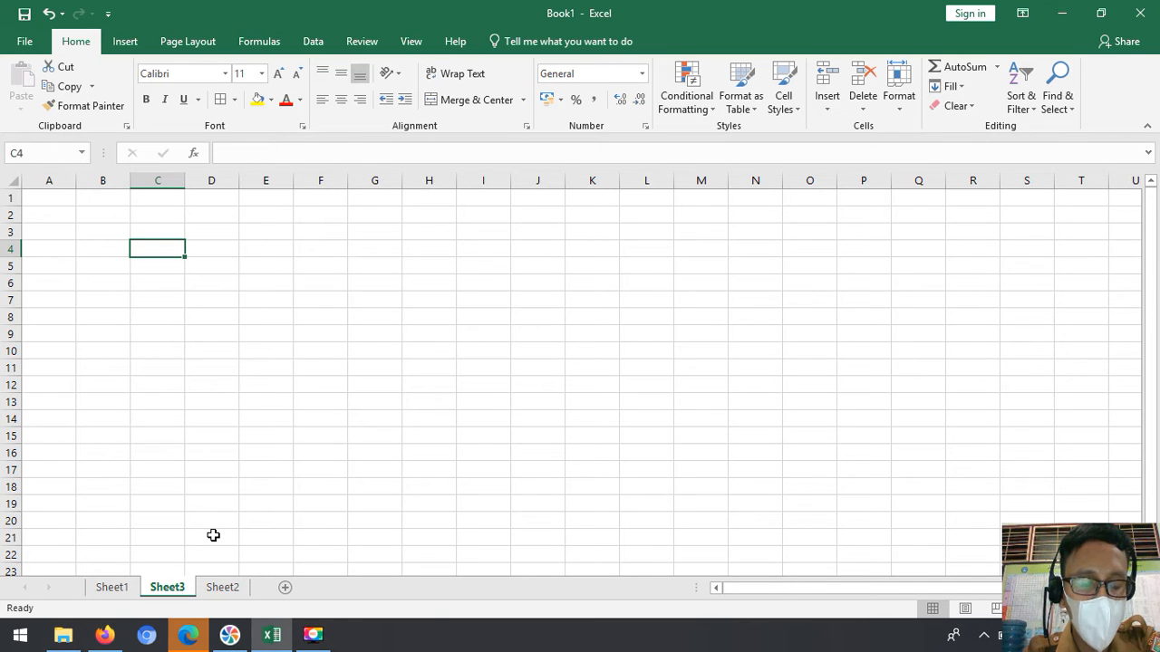
Switch to Sheet2 and enter 2+2 without an equals sign in cell D3 under TAMBAH
left_click(217, 587)
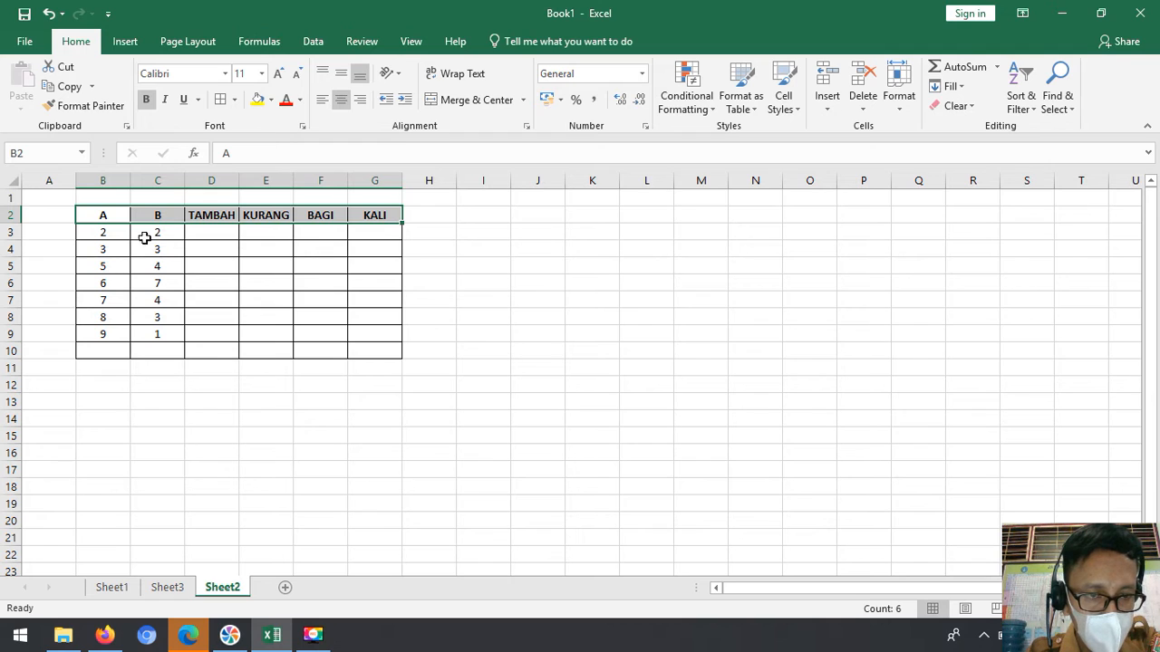
left_click(193, 231)
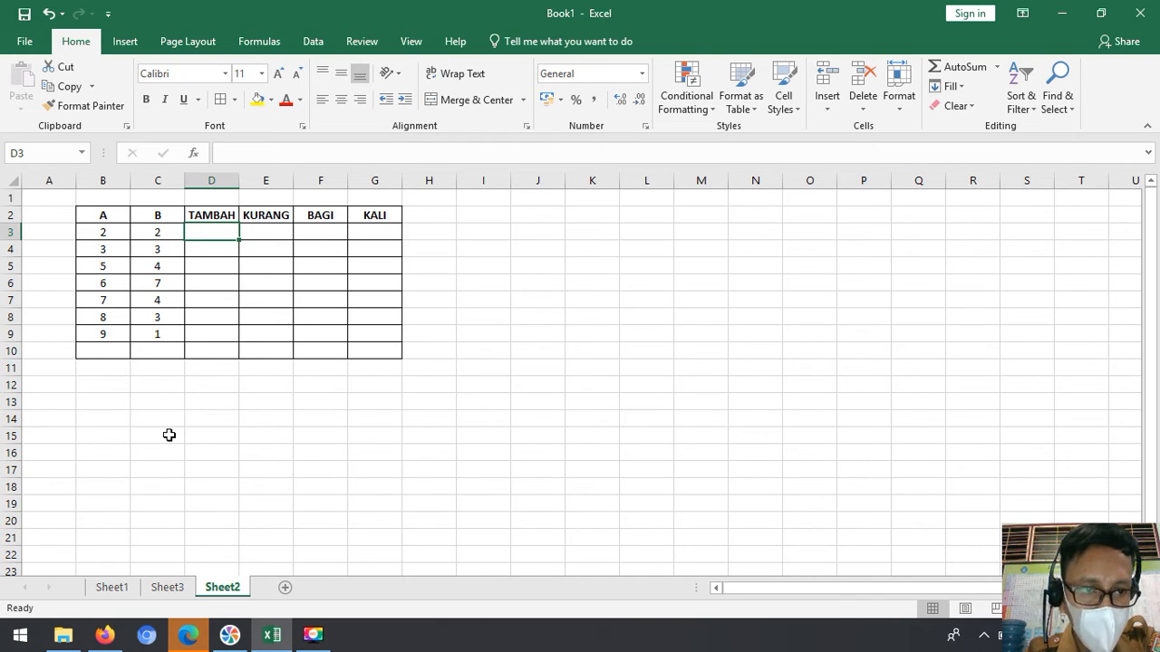
type("2")
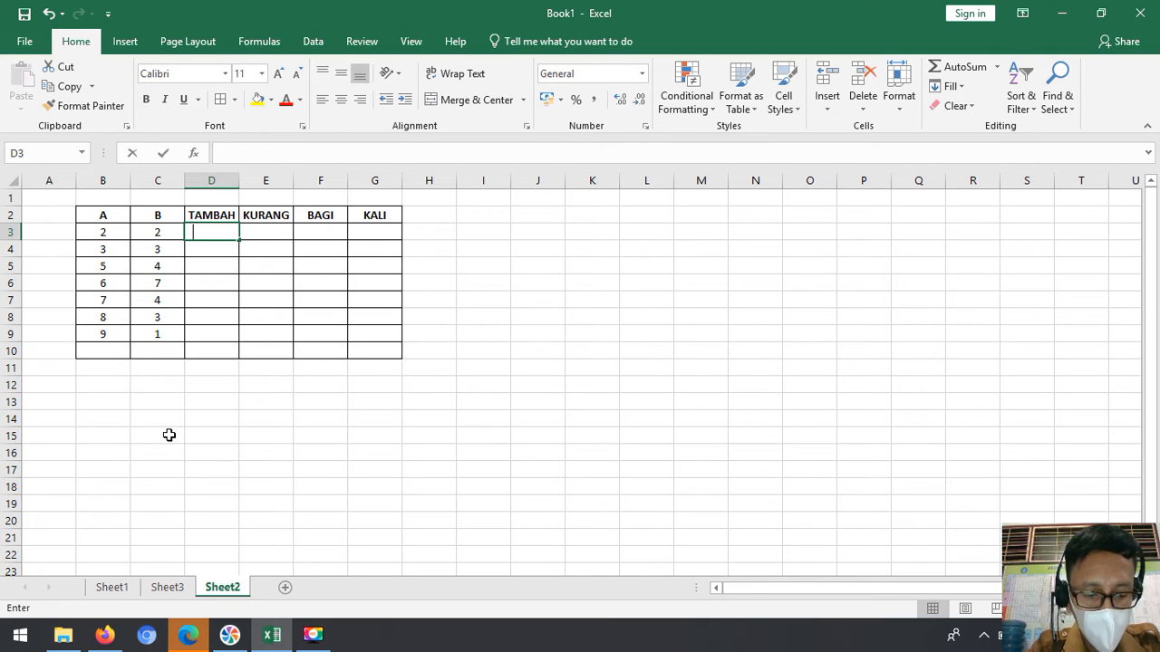
type("+2")
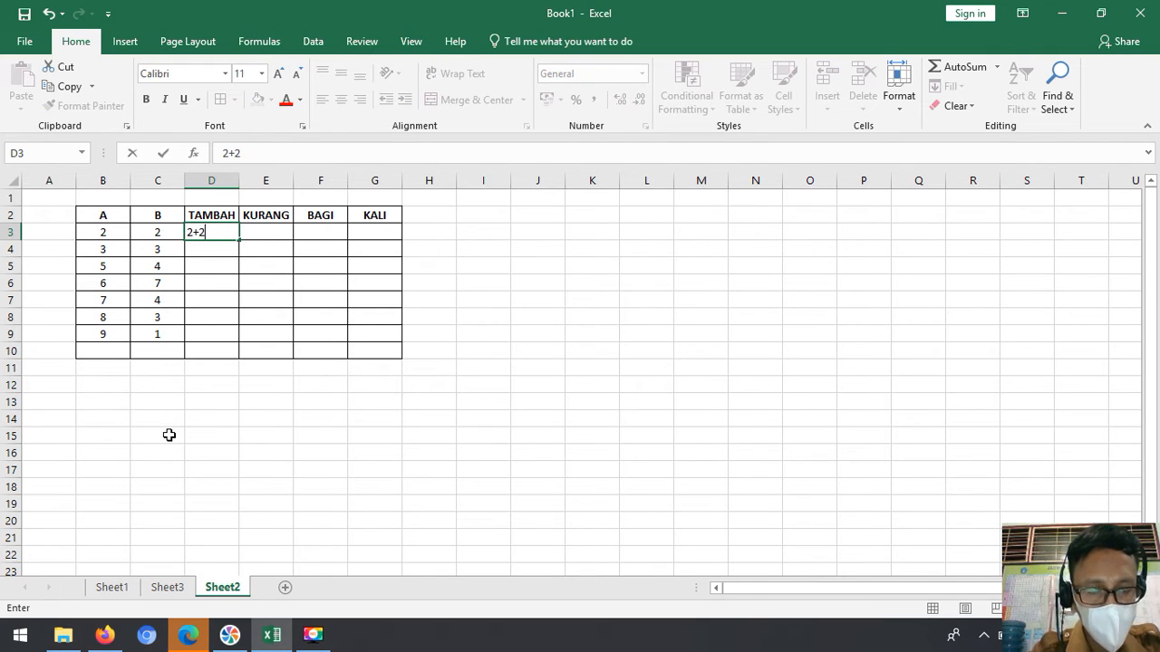
key("Return")
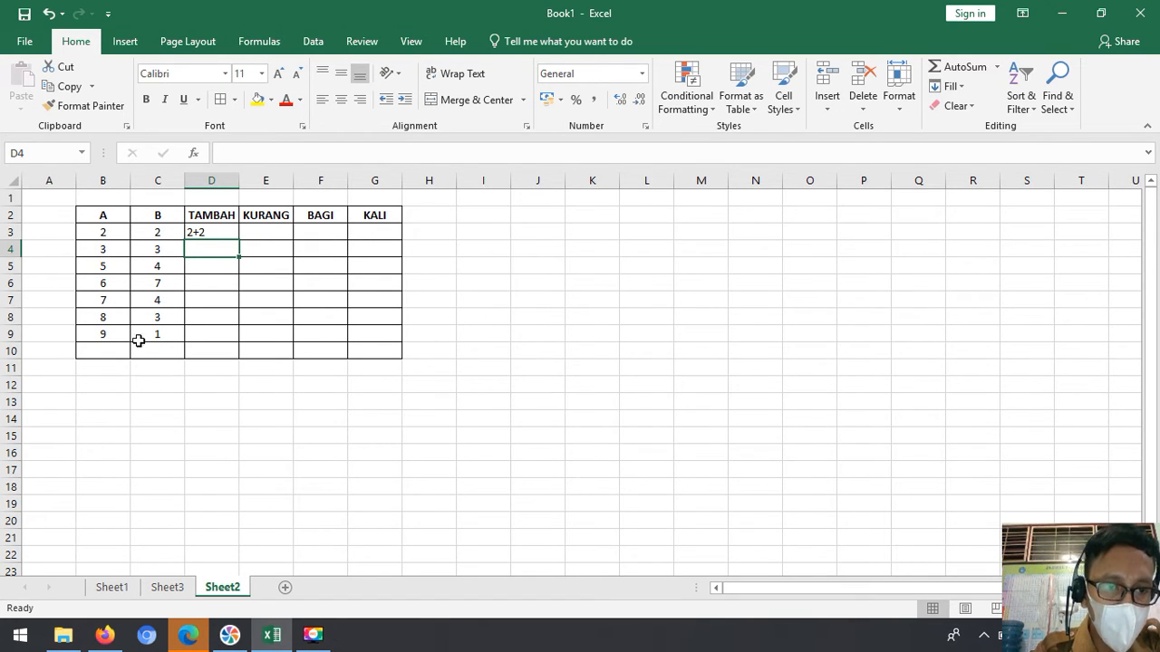
Replace the plain-text entry in D3 with the formula =C3+B3
left_click(205, 235)
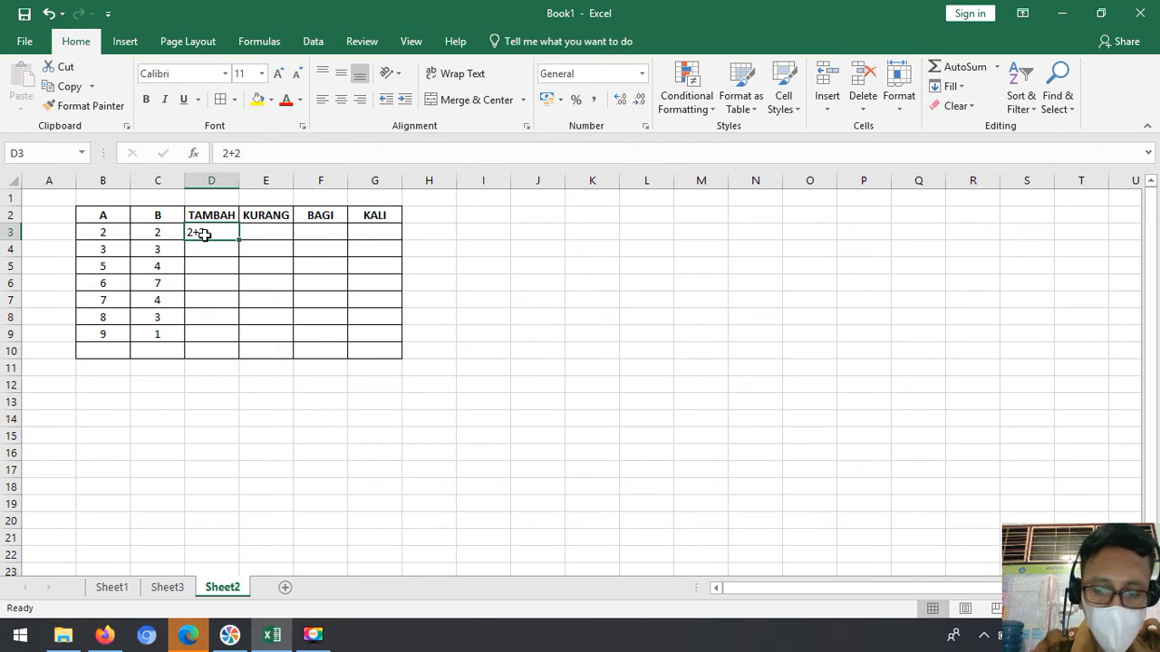
type("=")
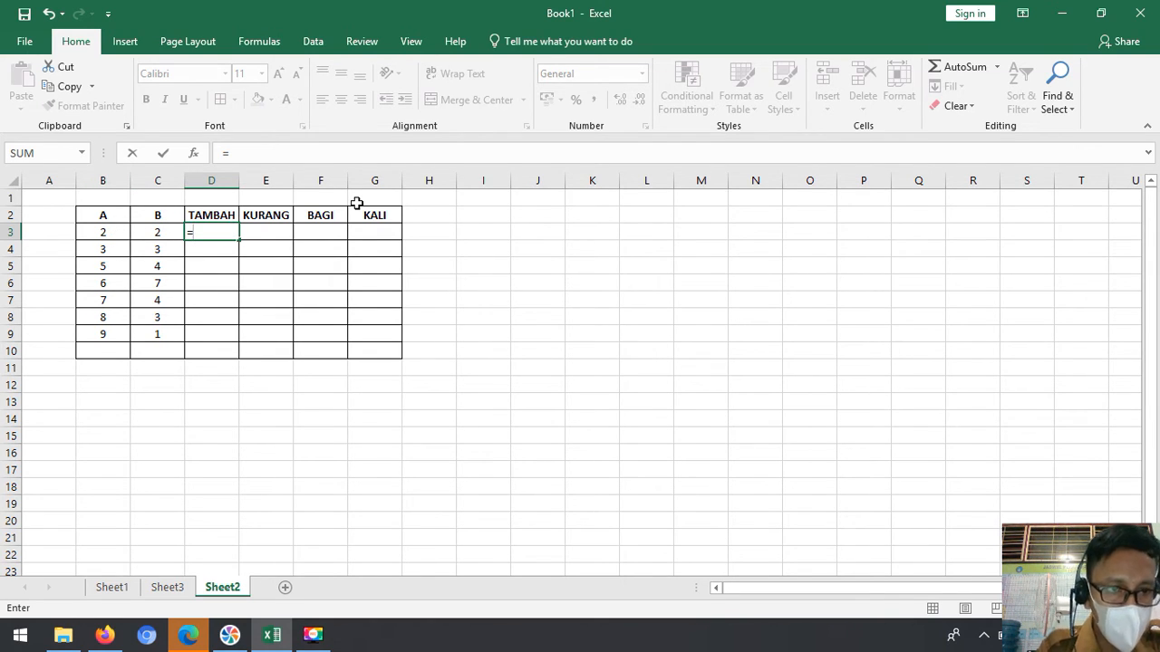
type("C")
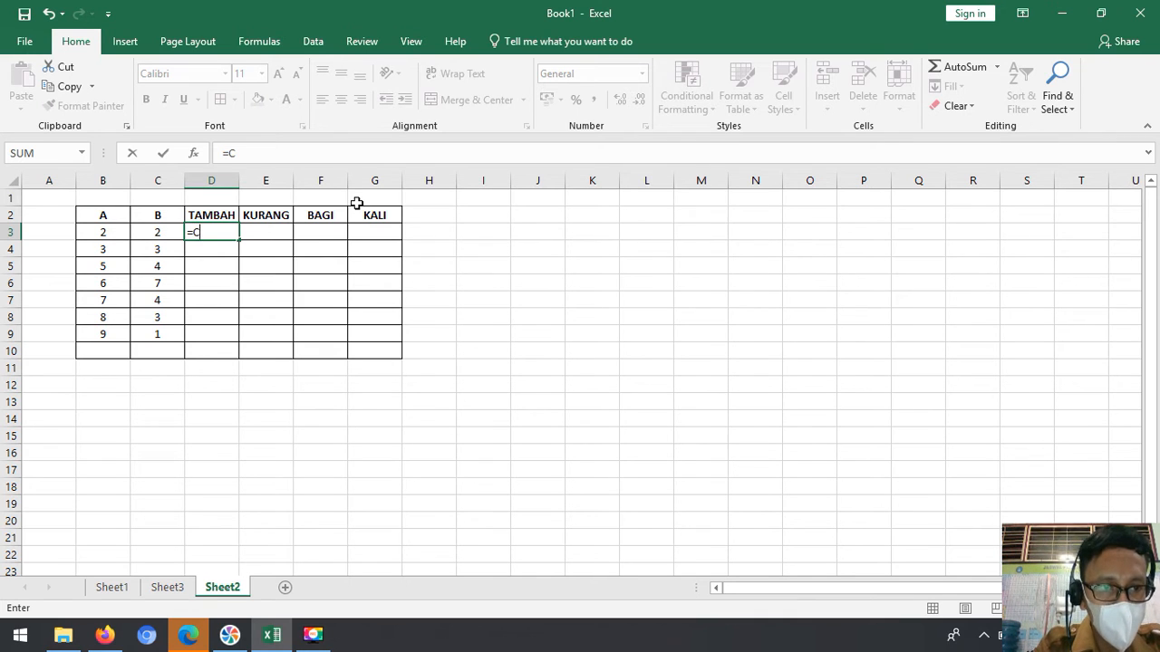
type("2")
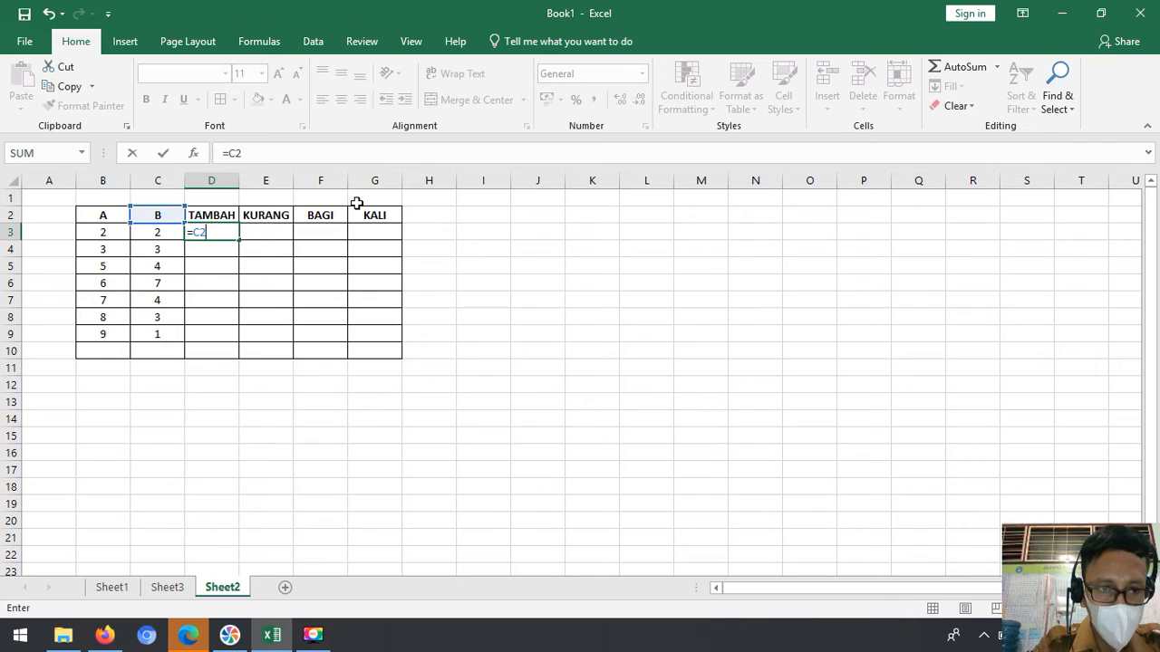
key("BackSpace")
type("3")
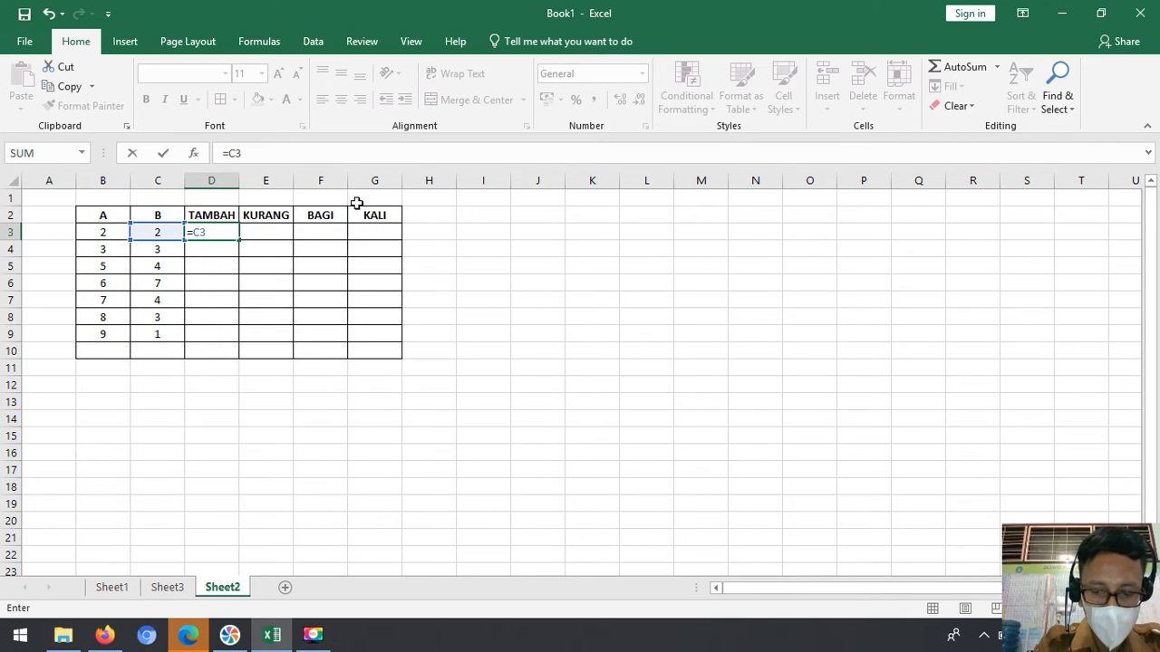
type("+")
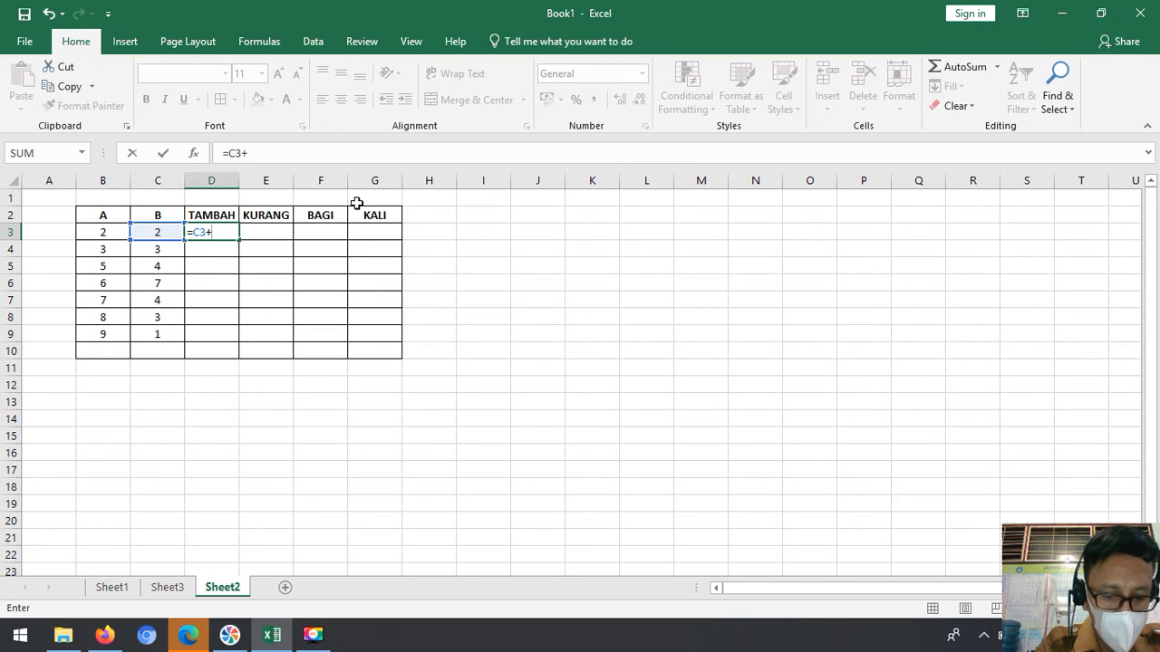
type("B3")
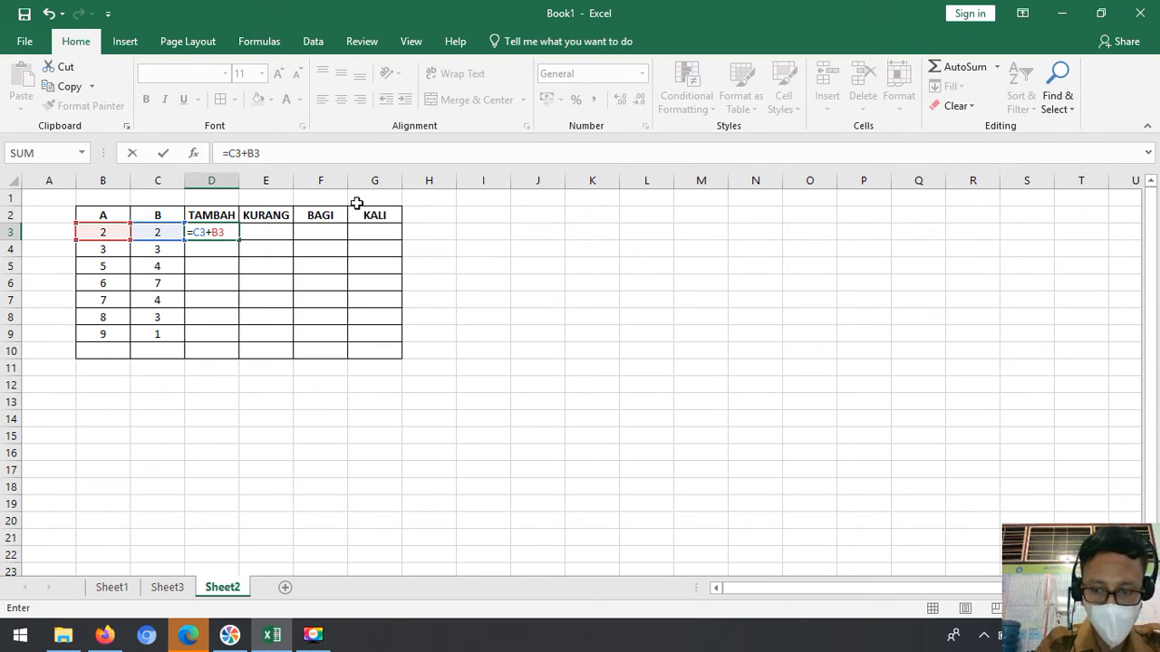
Rewrite the formula in D3 as =B3+C3 so column B comes first, and commit it
key("BackSpace")
key("BackSpace")
key("BackSpace")
key("BackSpace")
key("BackSpace")
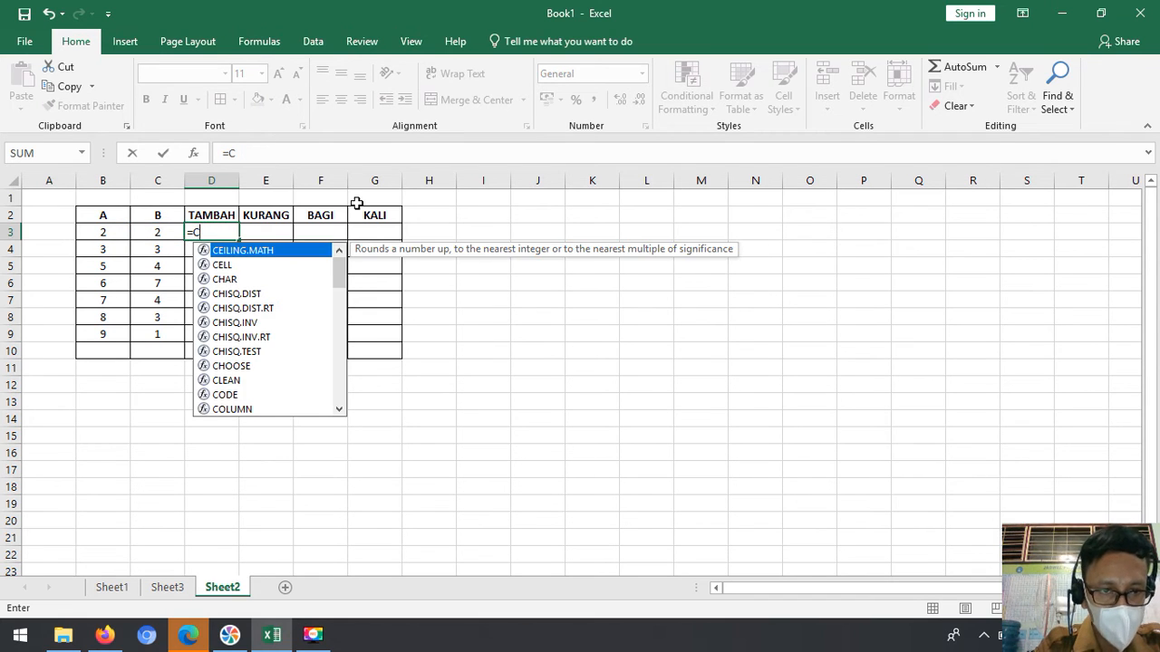
type("B")
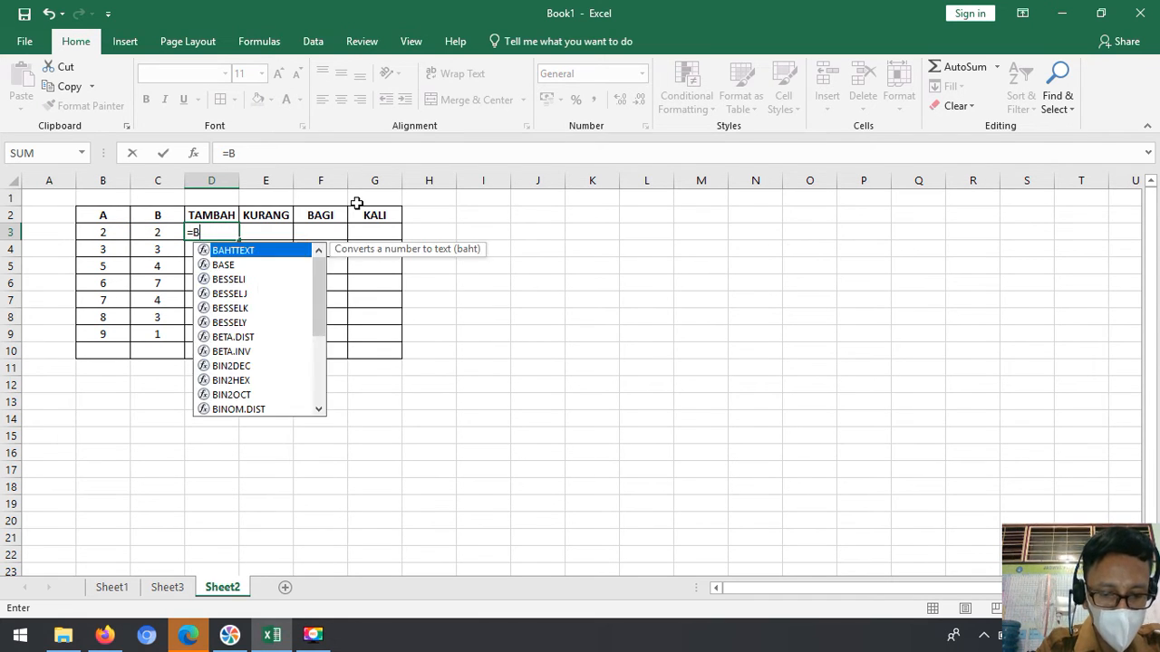
type("3+C3")
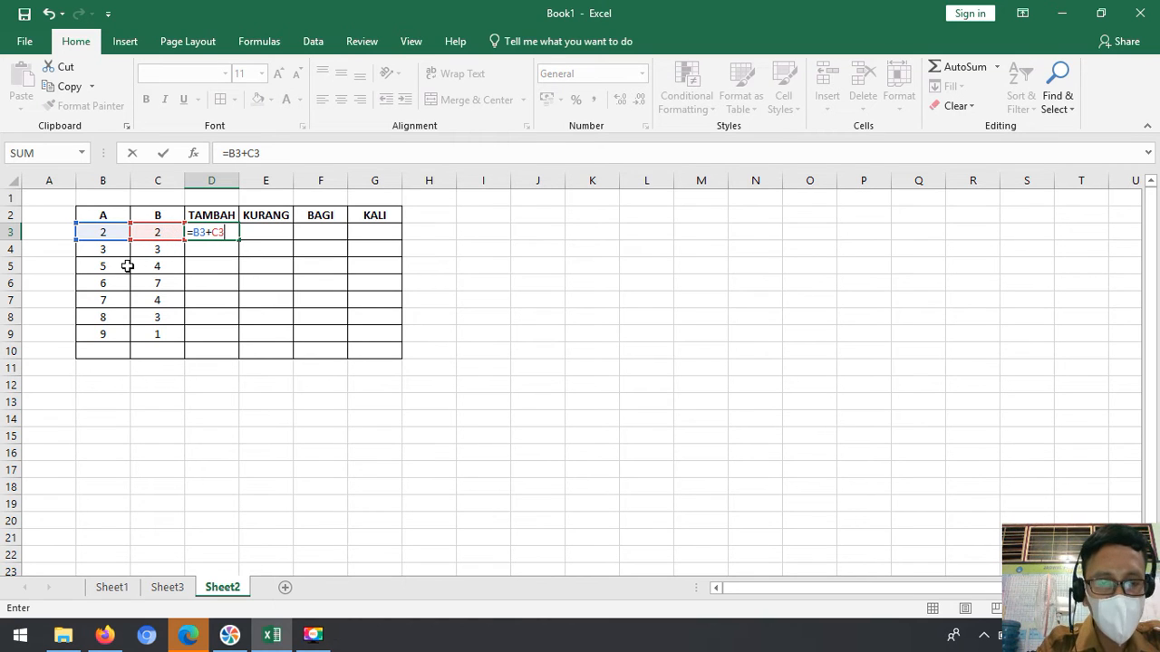
key("Return")
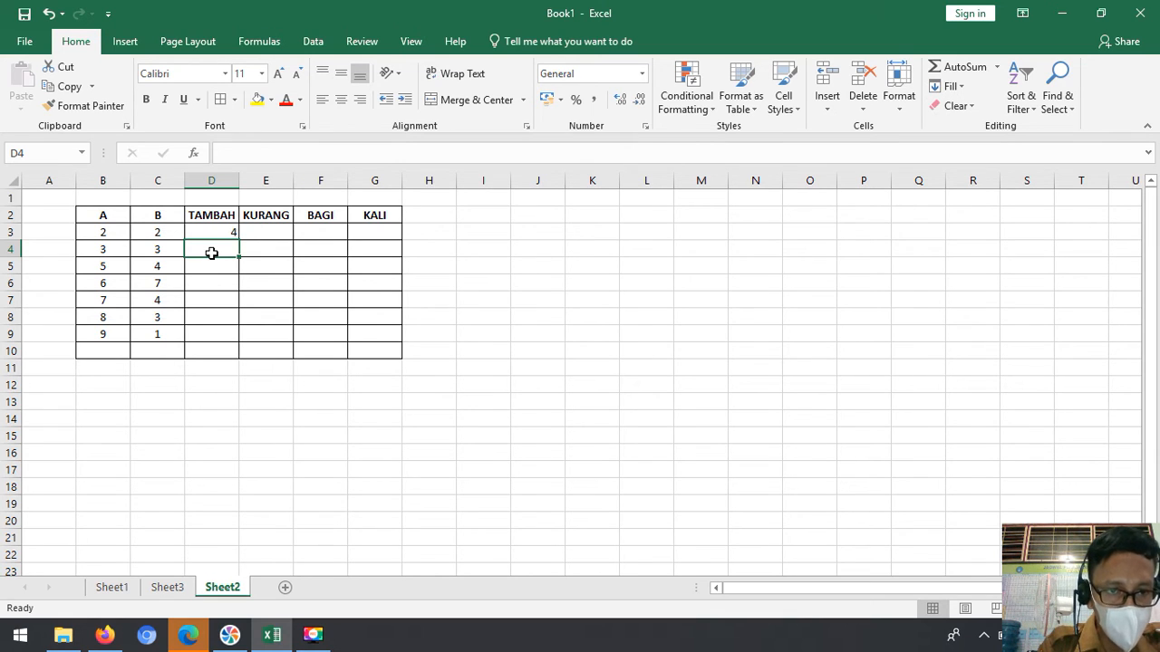
Enter the addition formula =B4+C4 in cell D4 under TAMBAH and reselect that cell
double_click(211, 254)
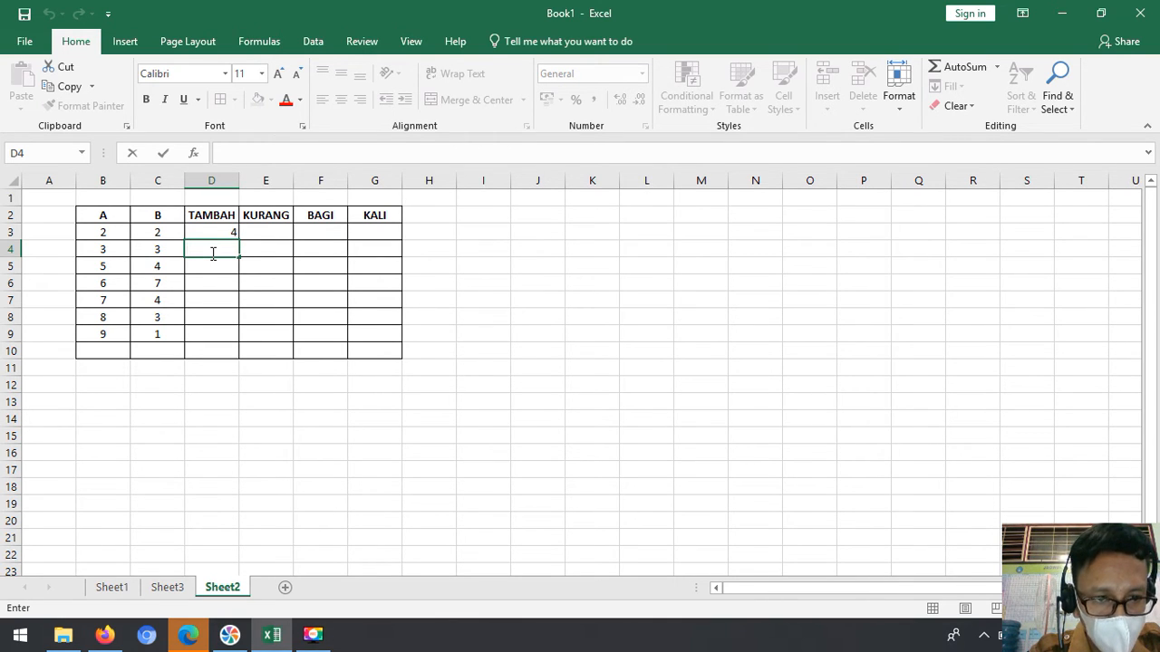
type("=")
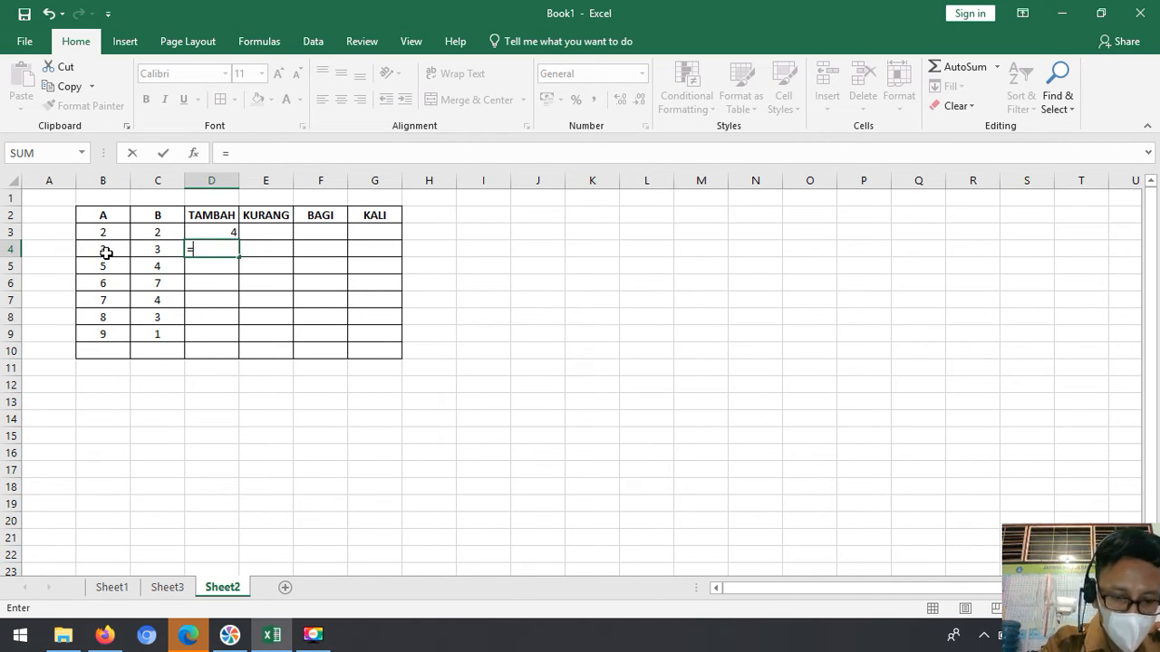
type("B4")
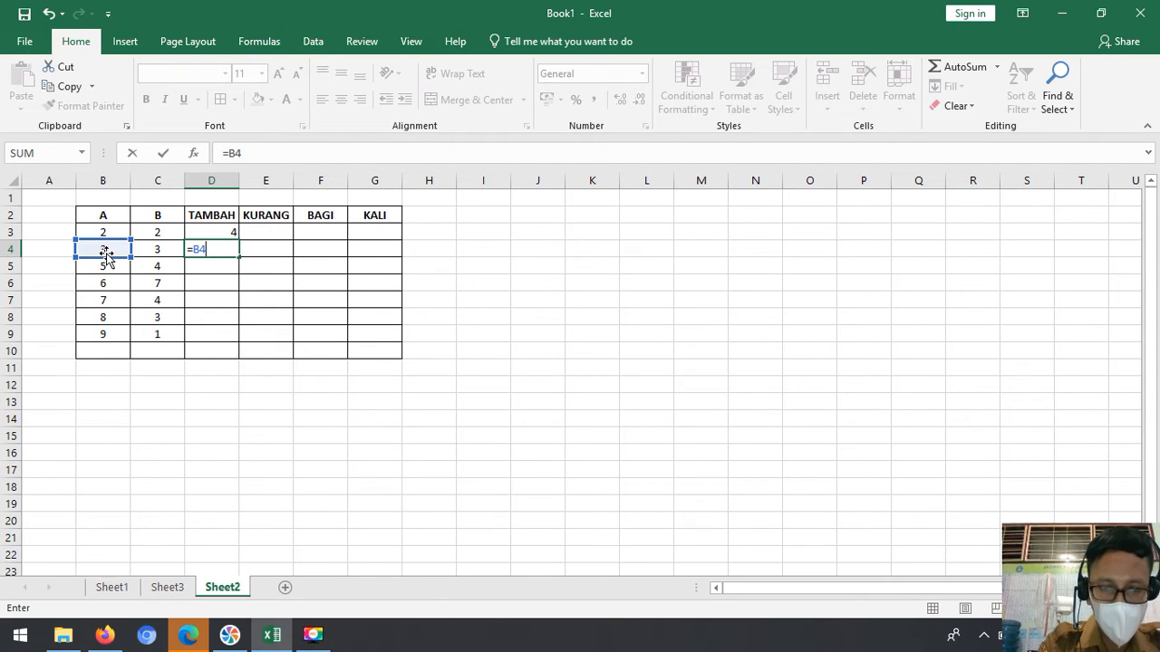
type("+")
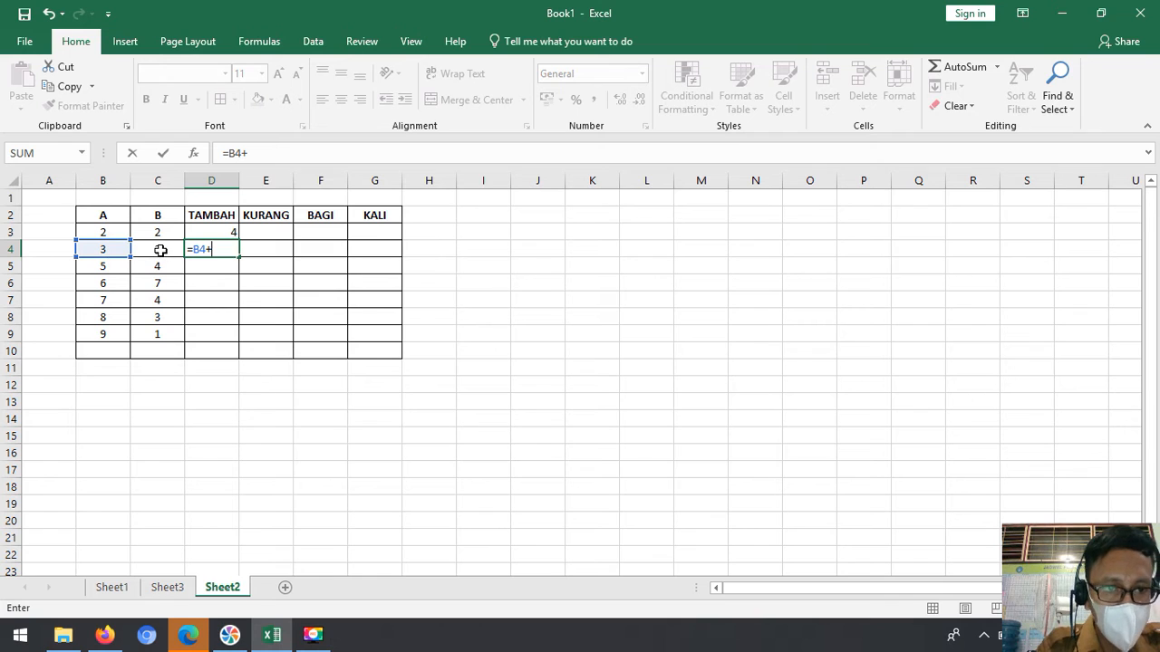
type("C4")
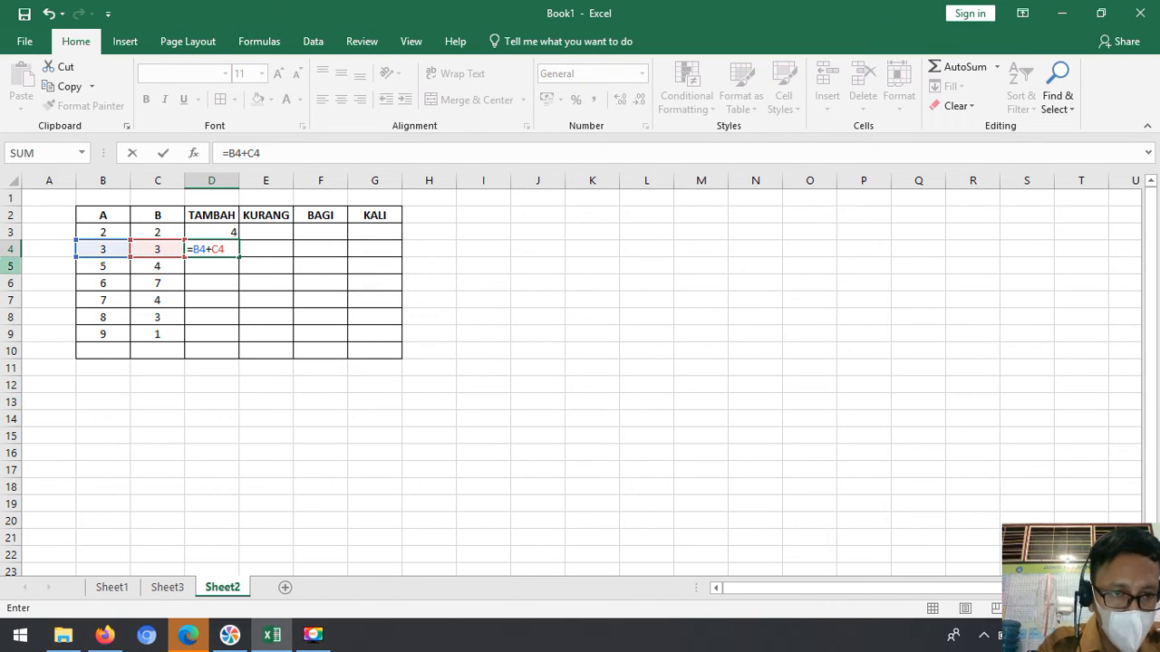
key("Return")
left_click(204, 252)
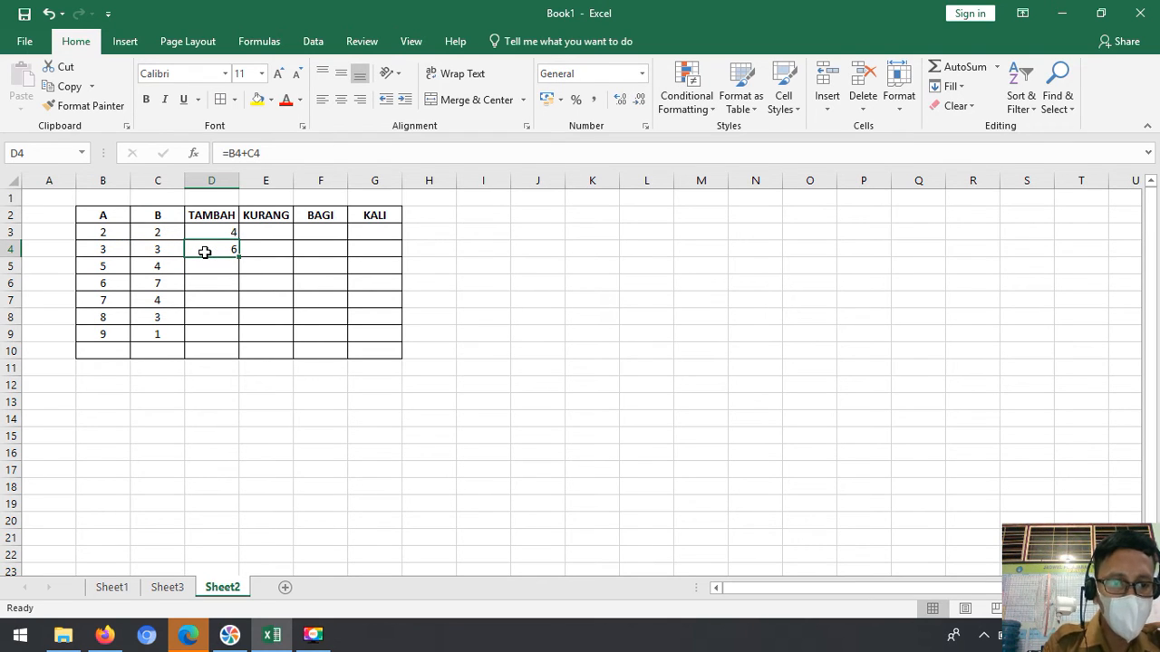
Enter the addition formula =B9+C9 in cell D9 of the TAMBAH column
left_click(208, 334)
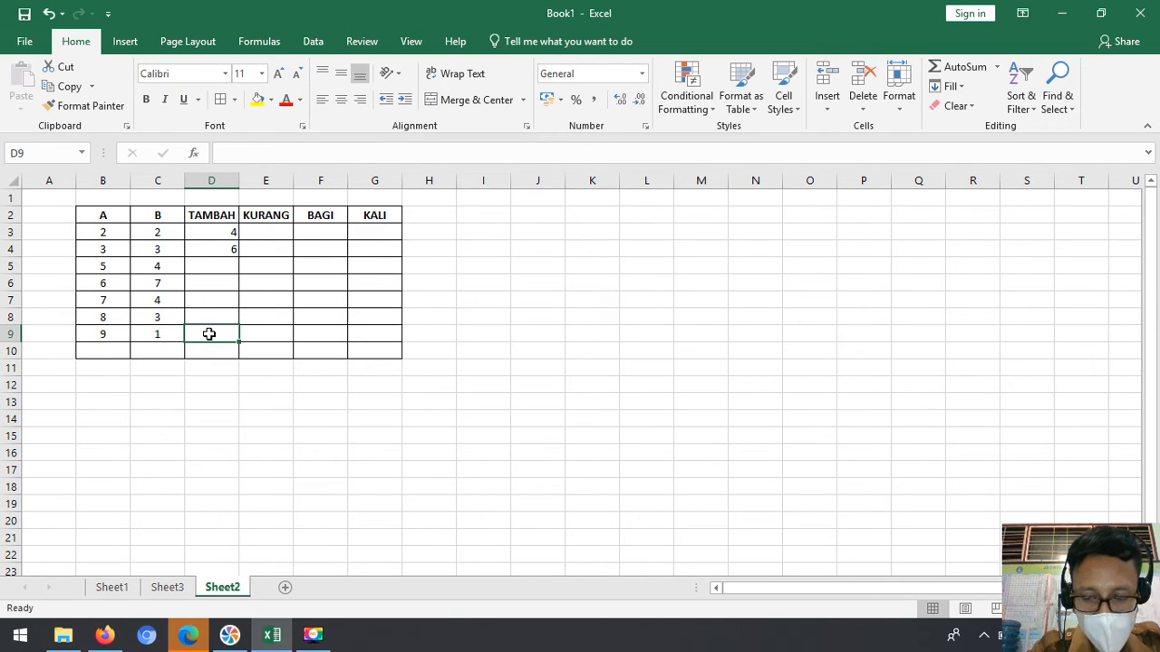
type("=")
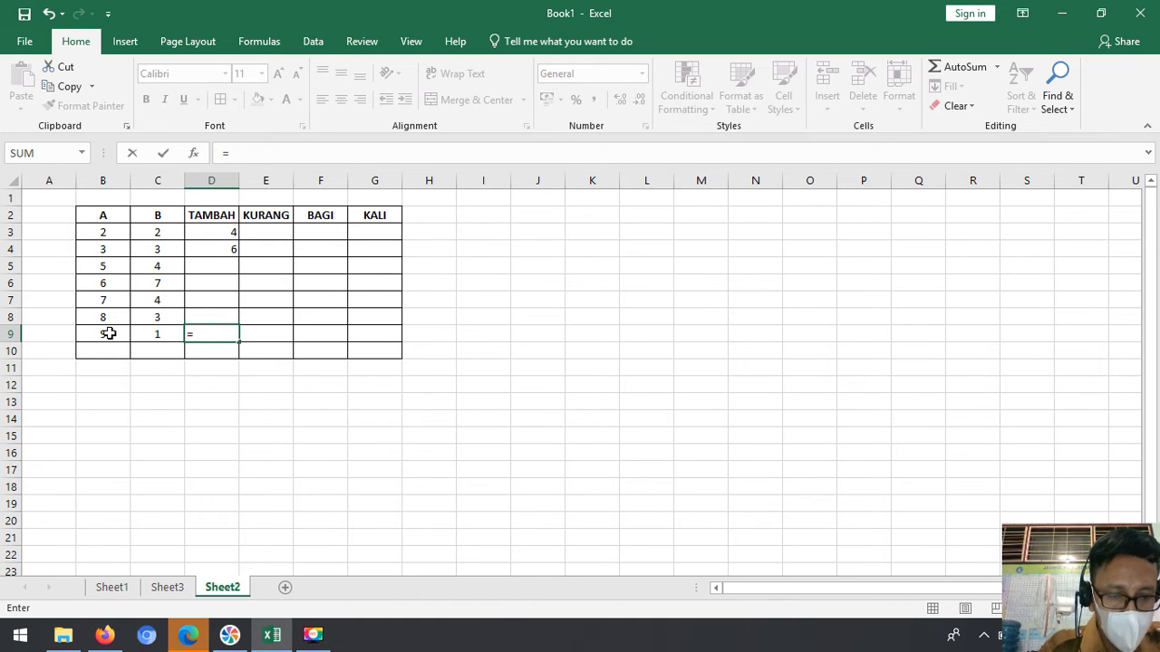
type("B9")
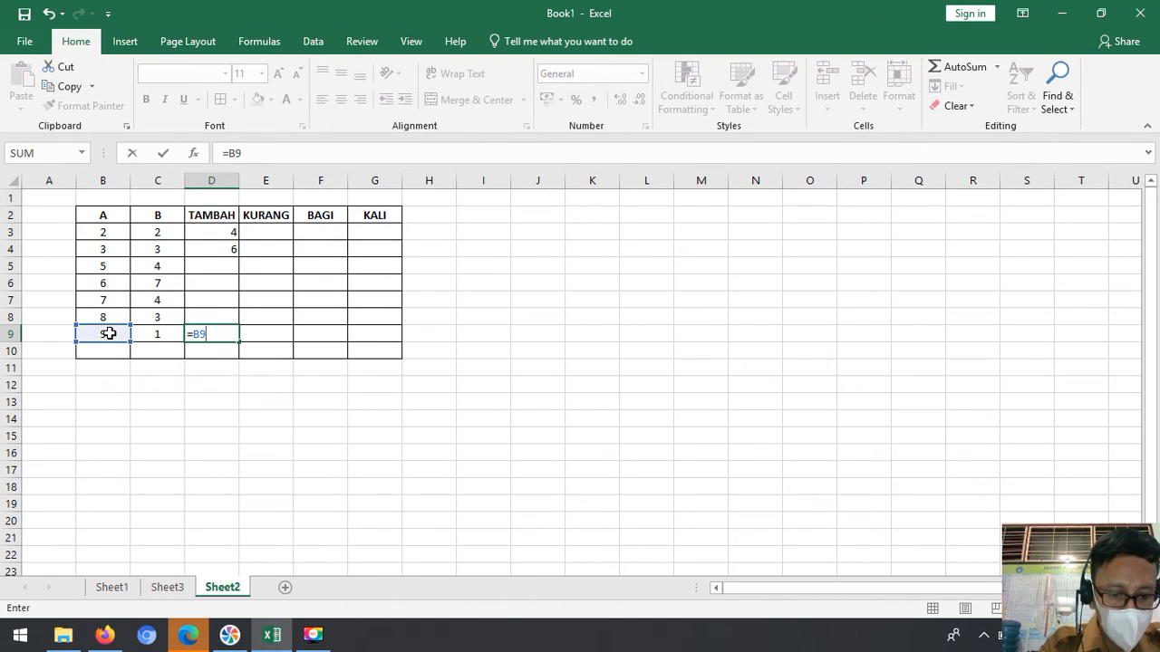
type("+")
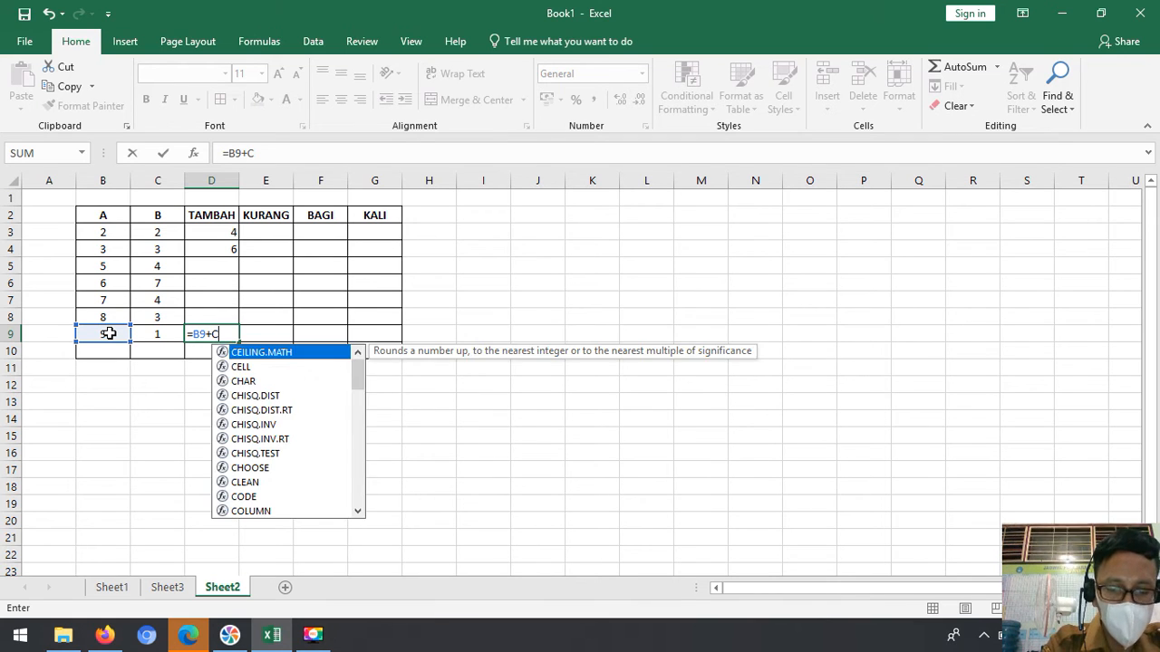
type("C9")
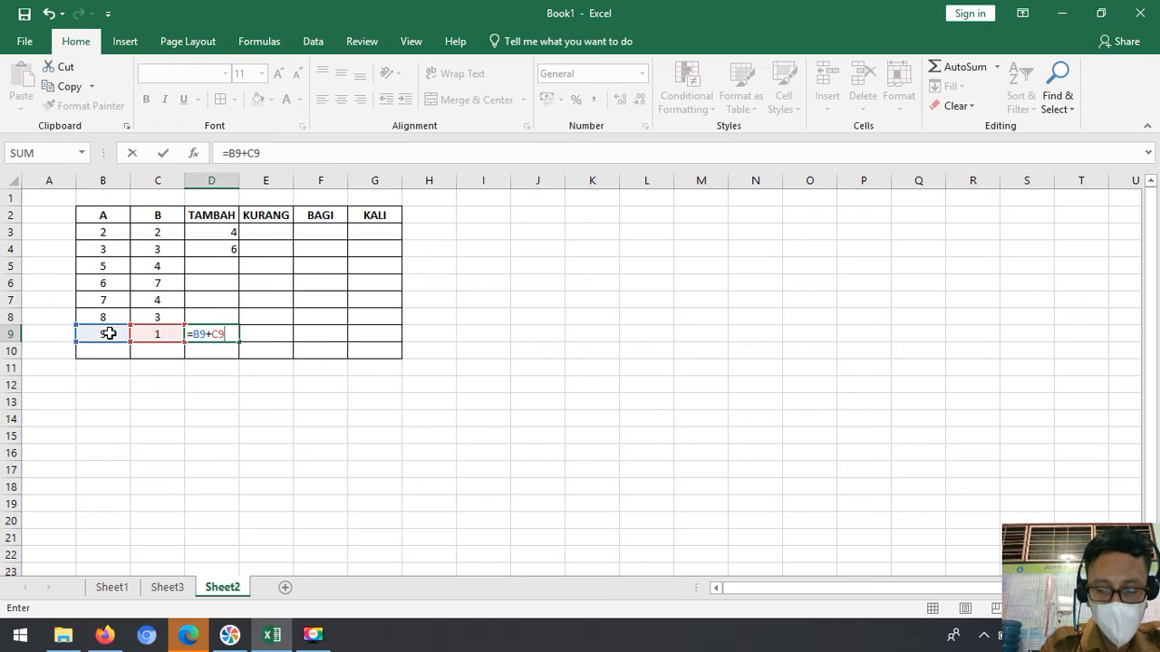
key("Return")
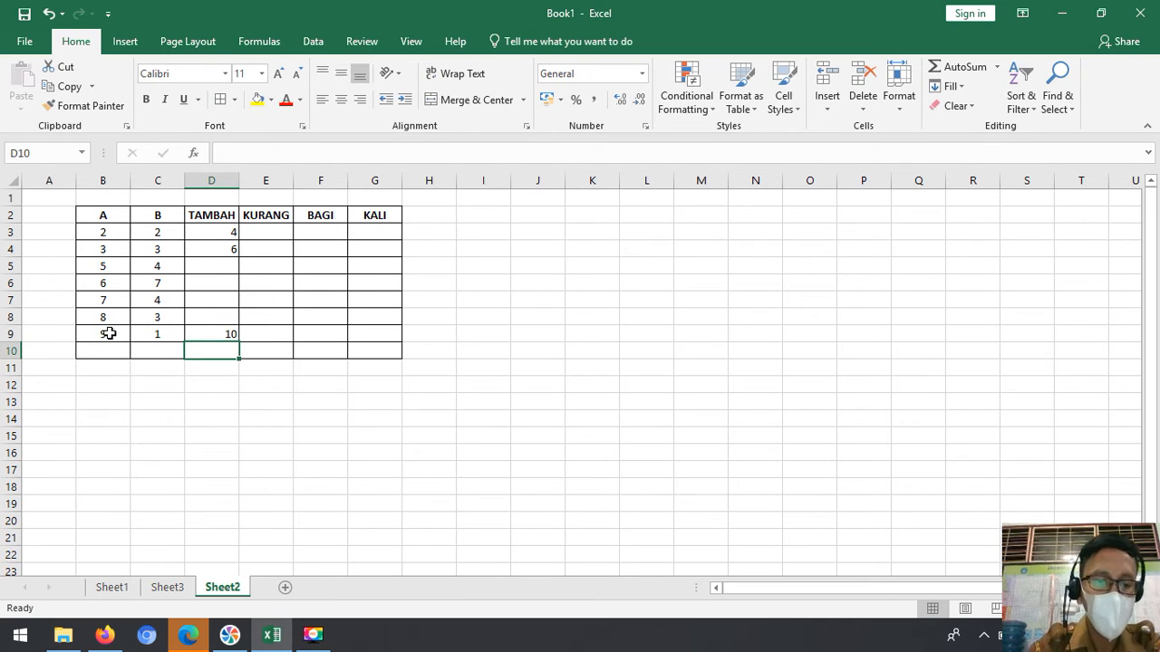
Enter the subtraction formula =B3-C3 in cell E3 of the KURANG column
left_click(271, 230)
type("=")
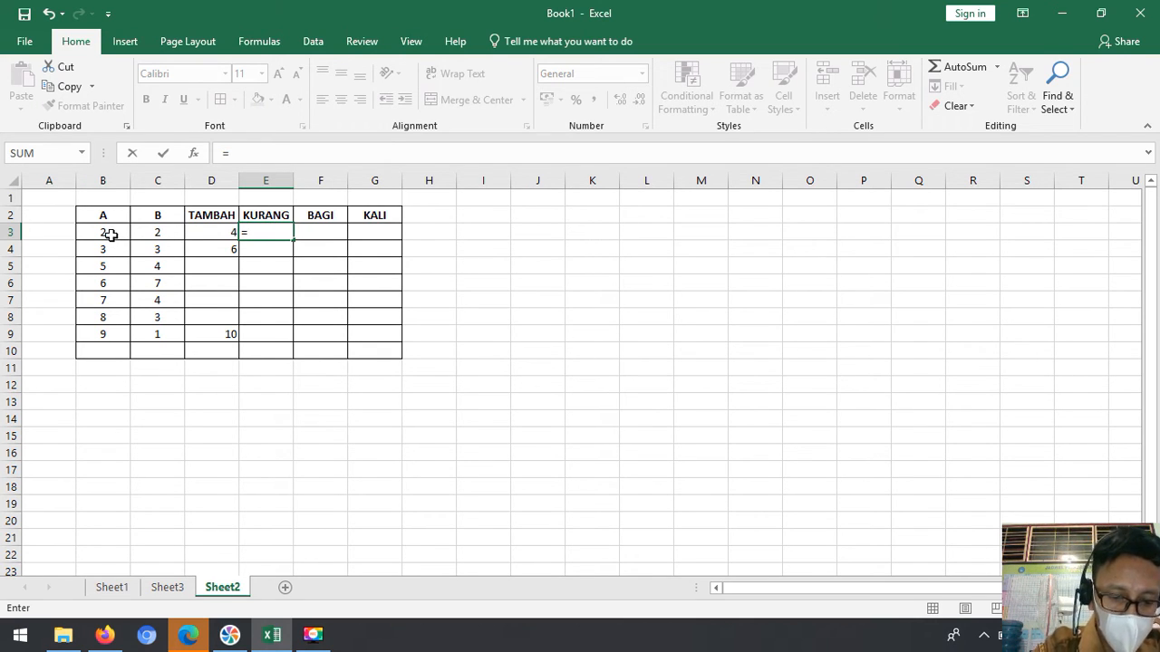
type("B3")
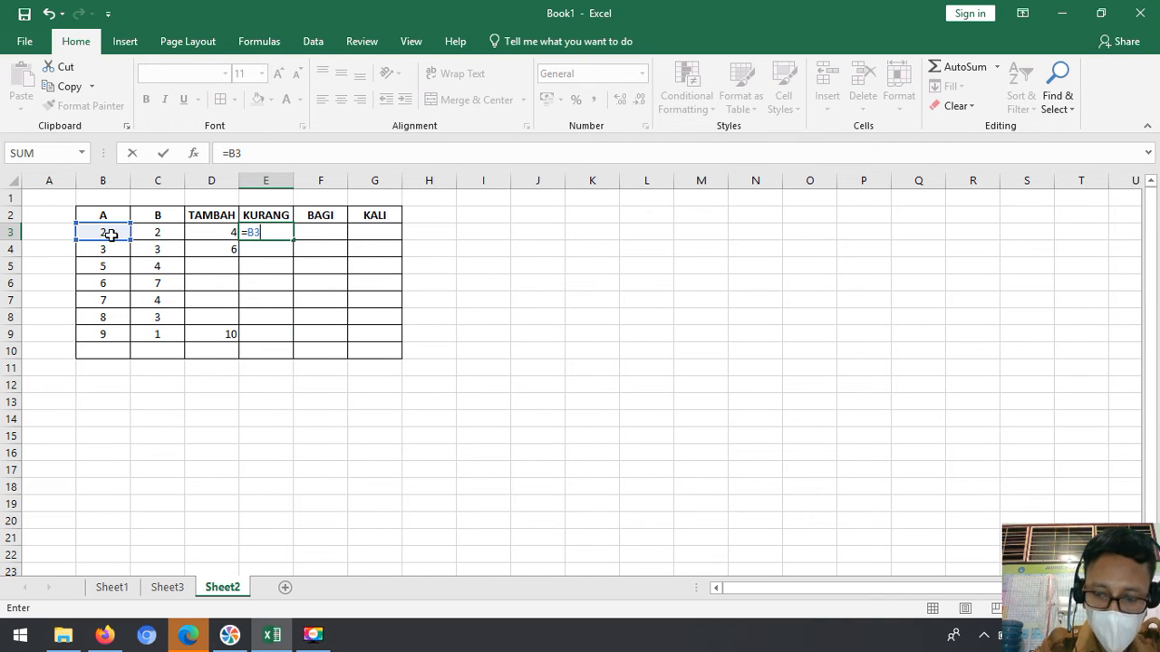
type("-")
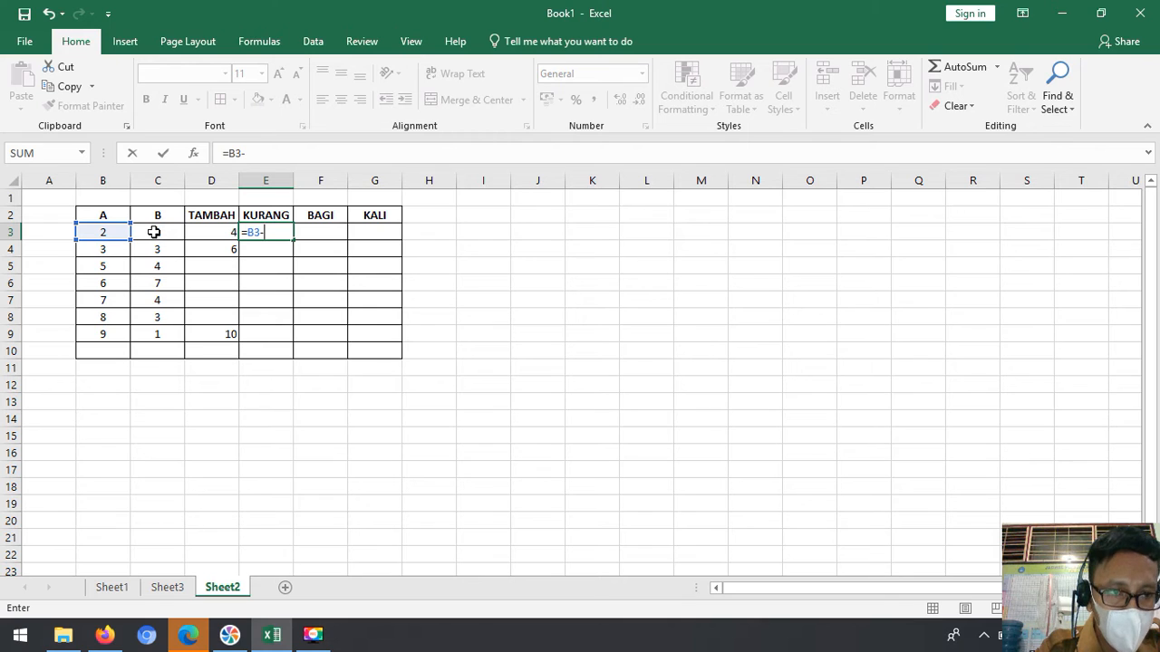
type("C3")
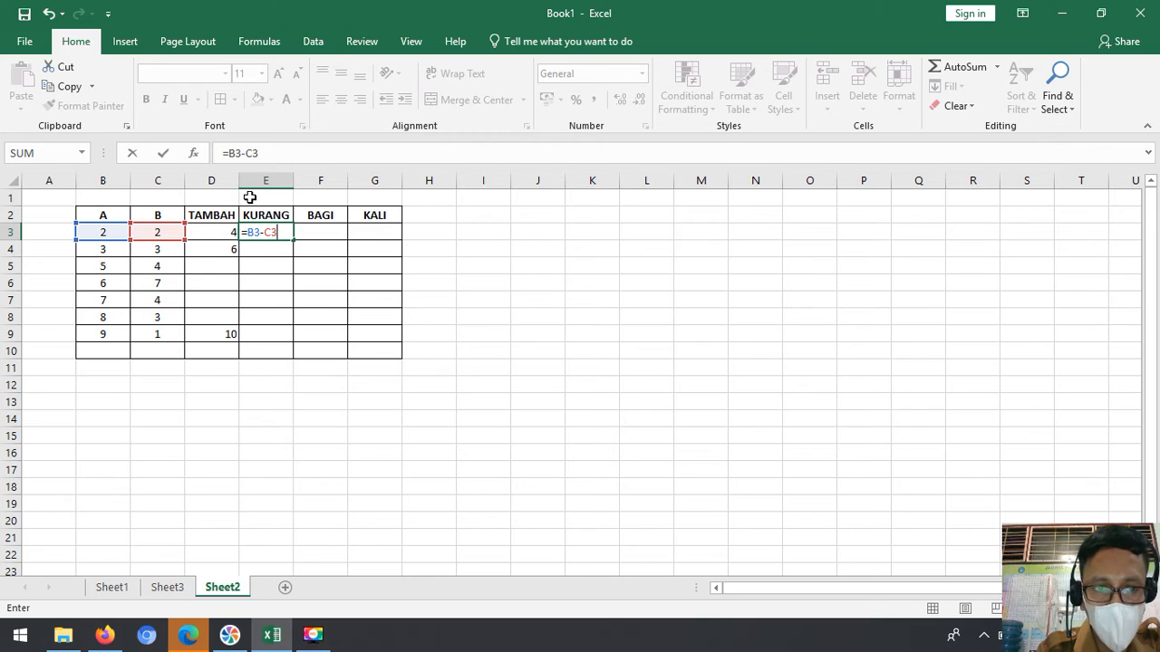
key("Return")
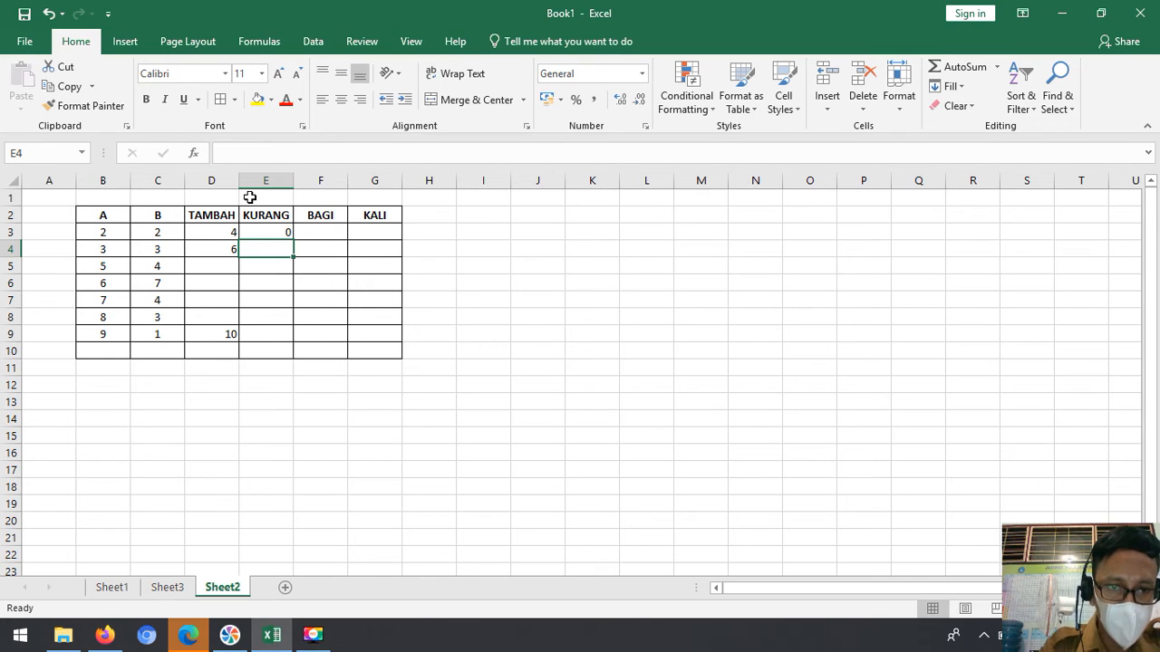
Enter the subtraction formula =B6-C6 in cell E6 of the KURANG column
left_click(259, 280)
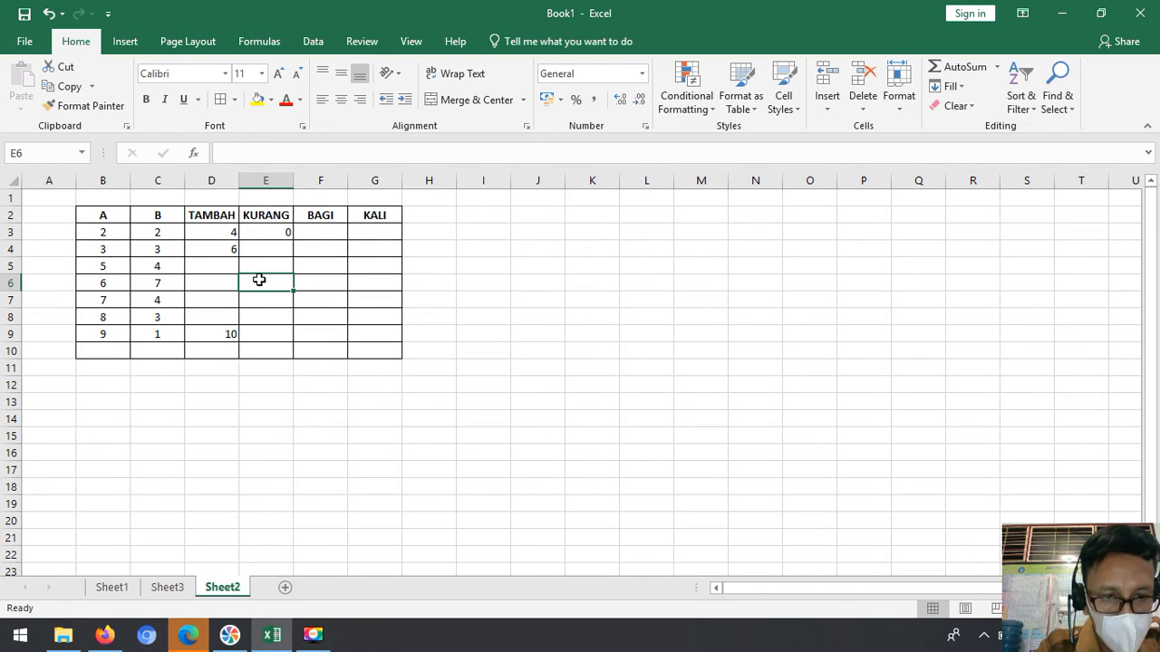
type("=")
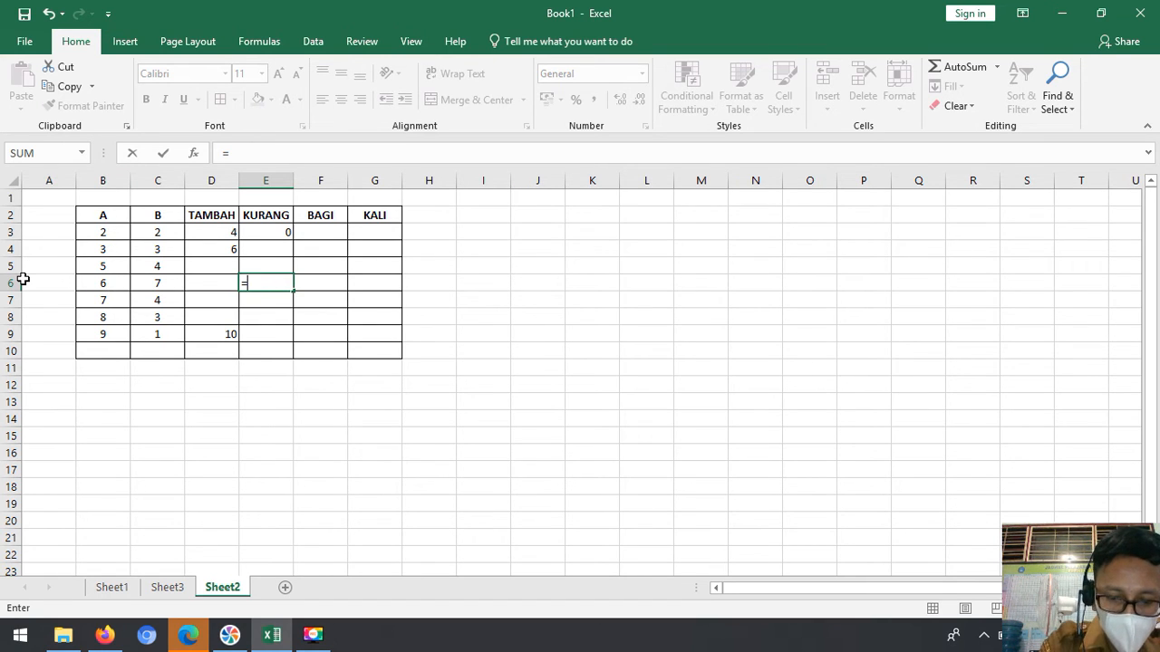
type("B6")
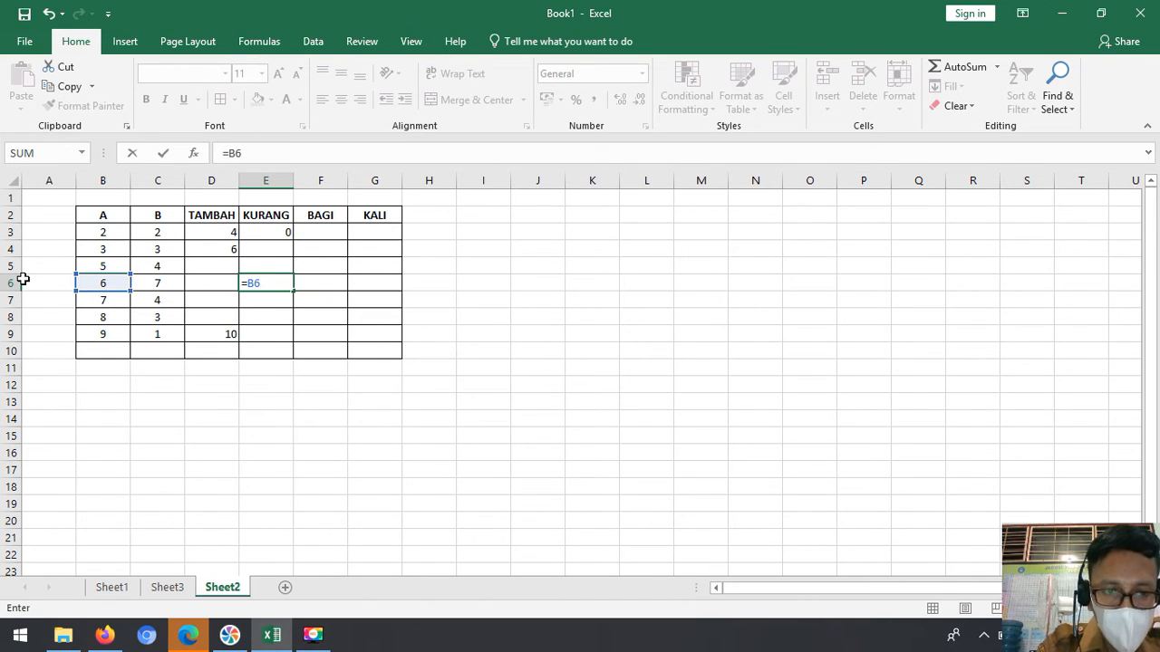
type("-")
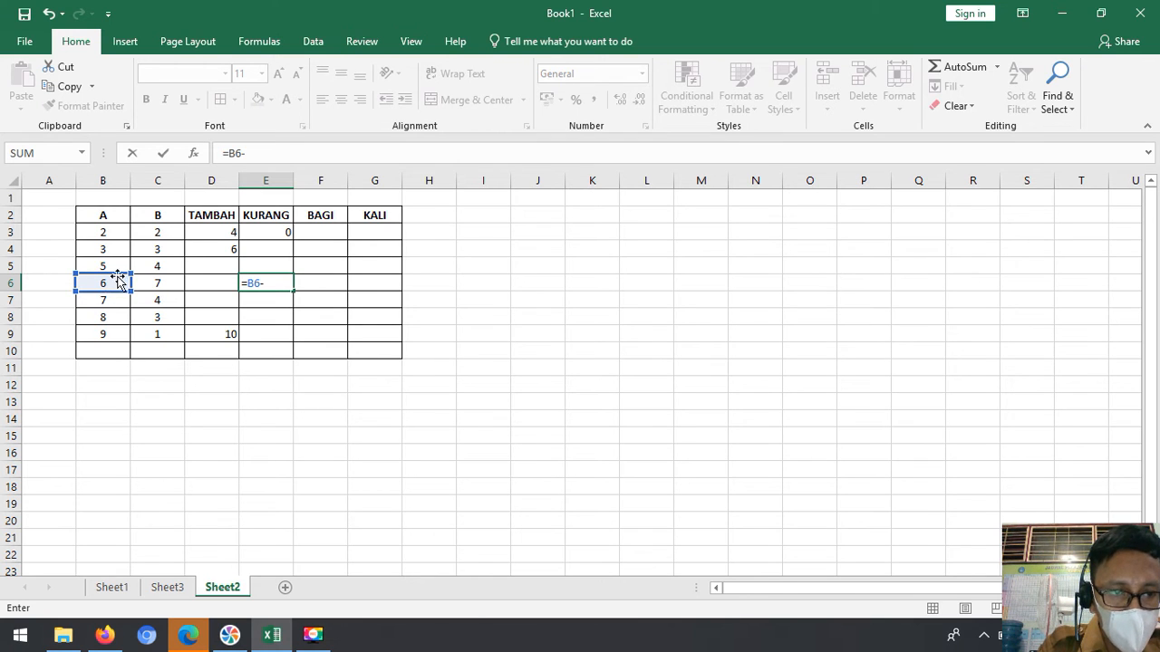
type("C")
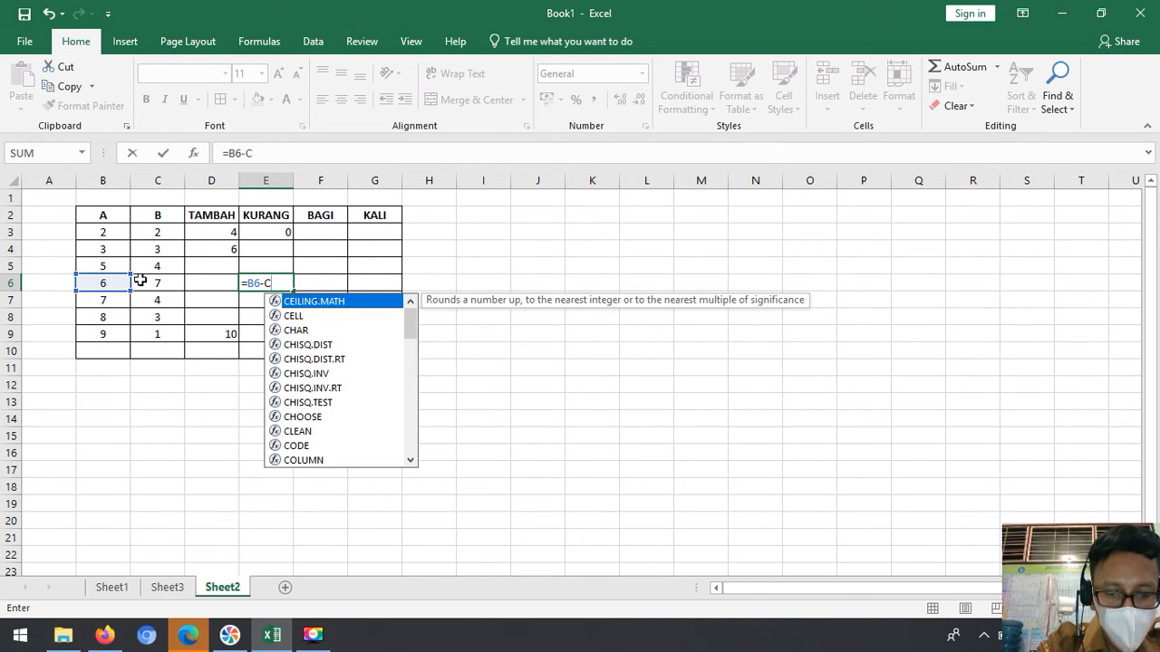
type("6")
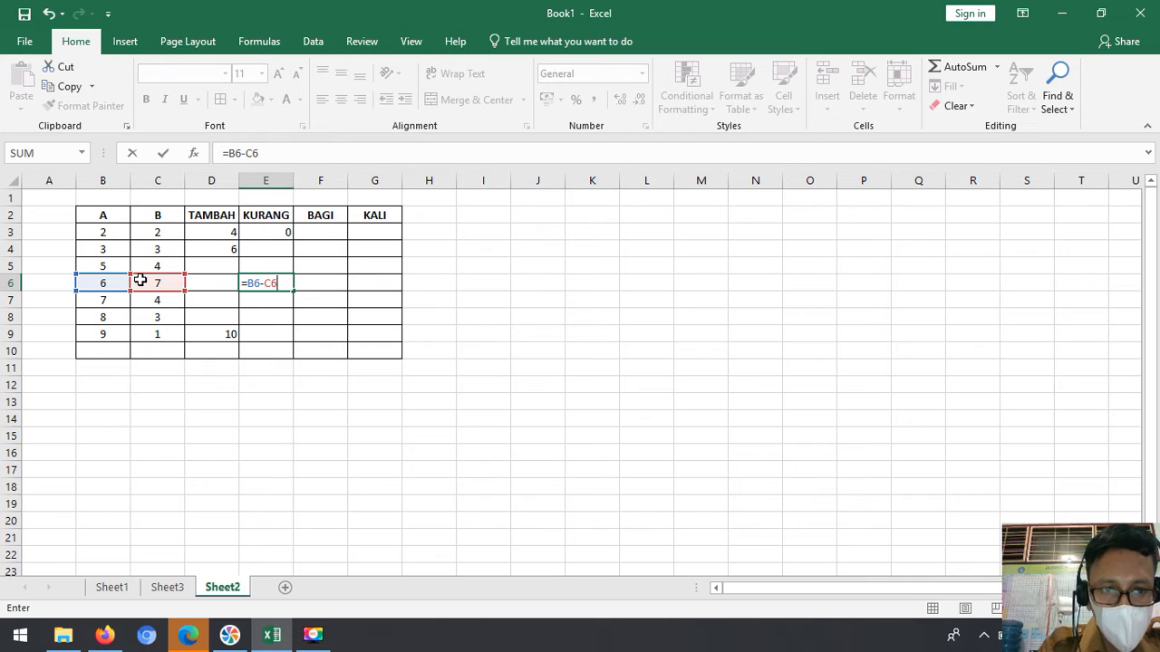
key("Return")
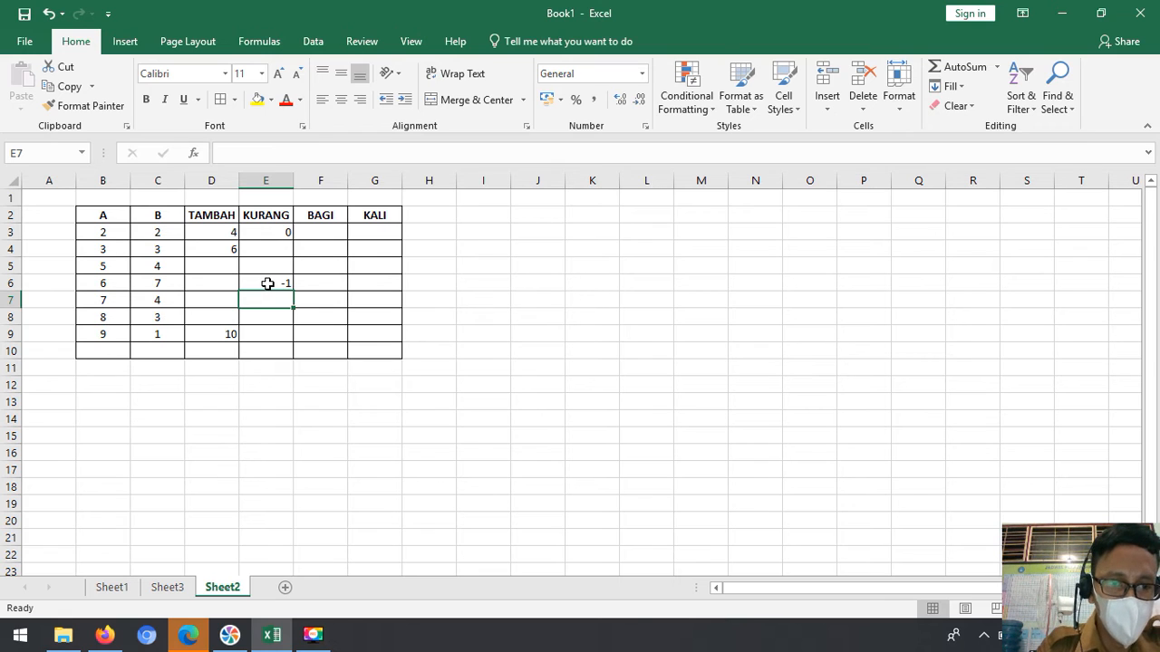
left_click(326, 249)
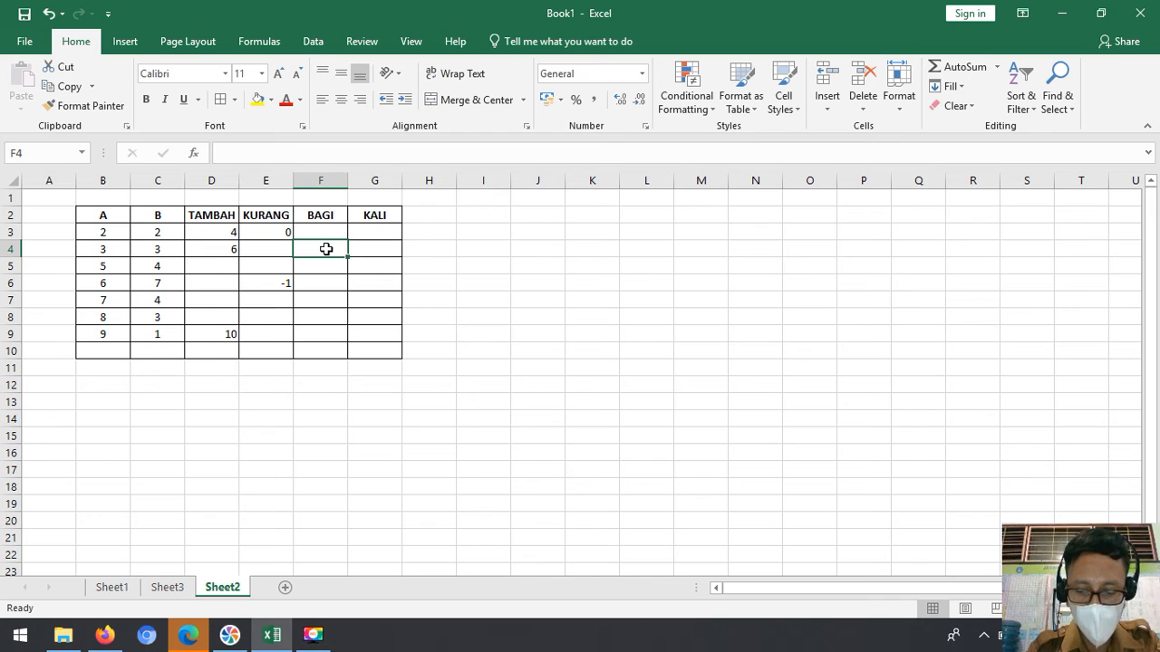
type(":")
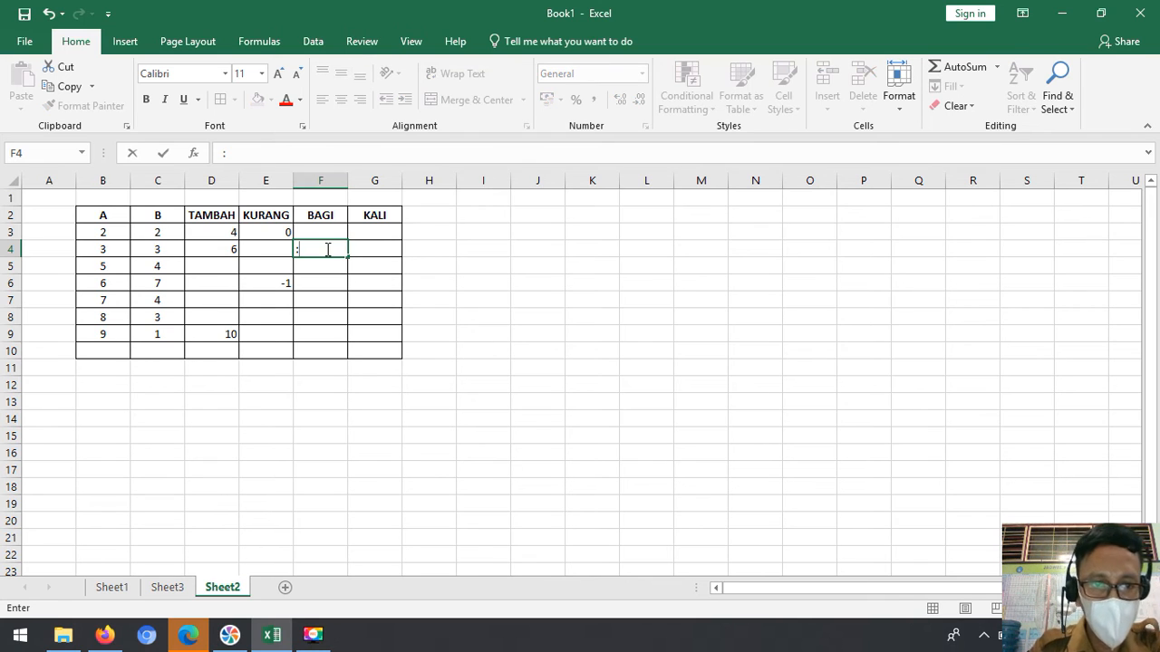
key("BackSpace")
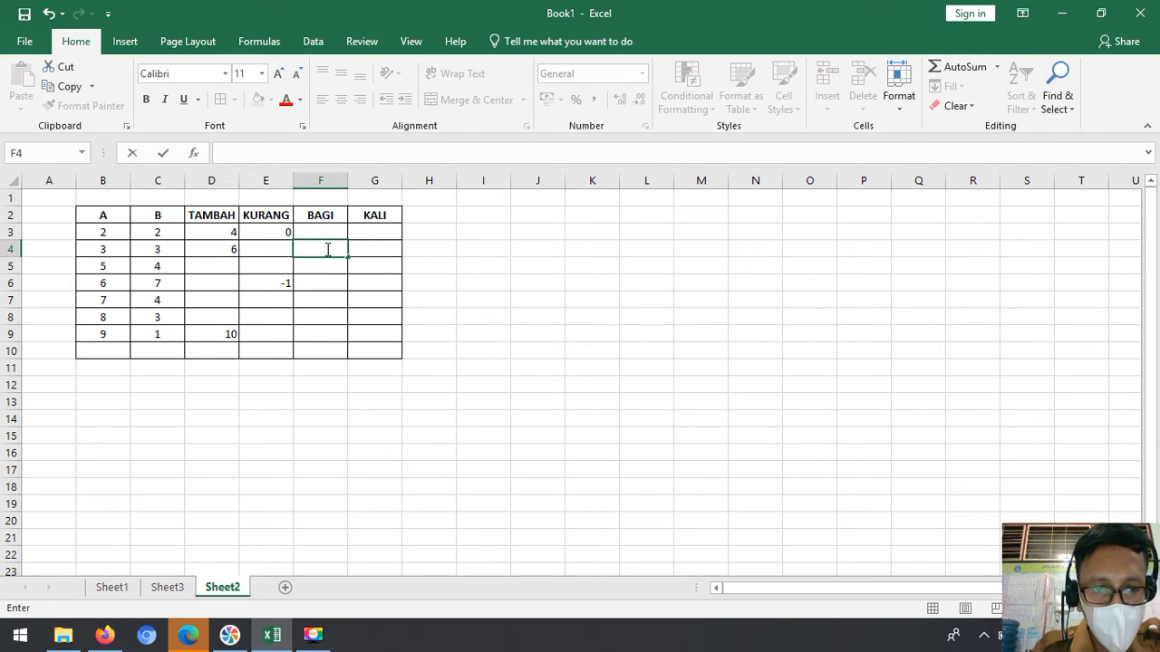
type("/")
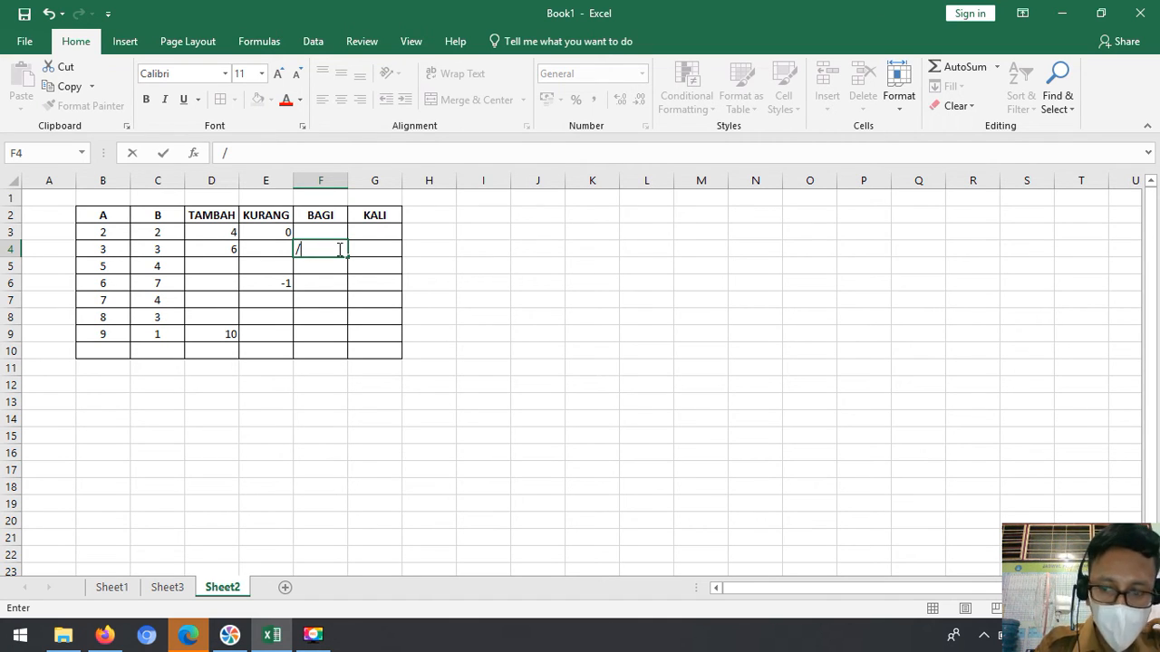
key("BackSpace")
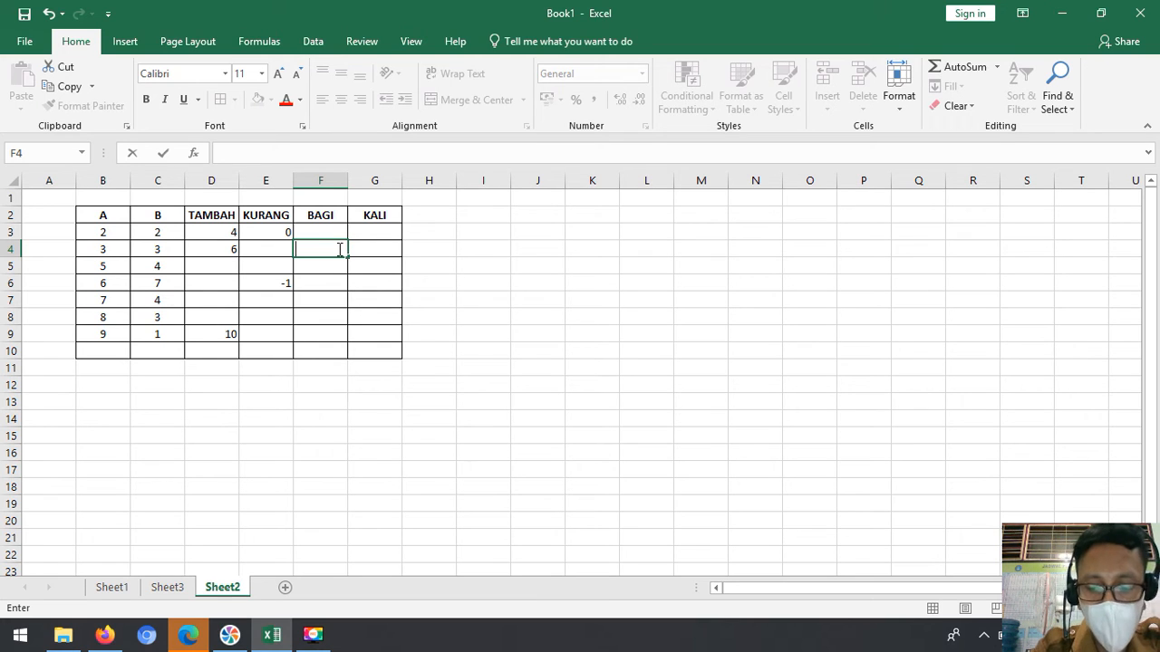
Enter the division formula =B4/C4 in cell F4 of the BAGI column
type("=")
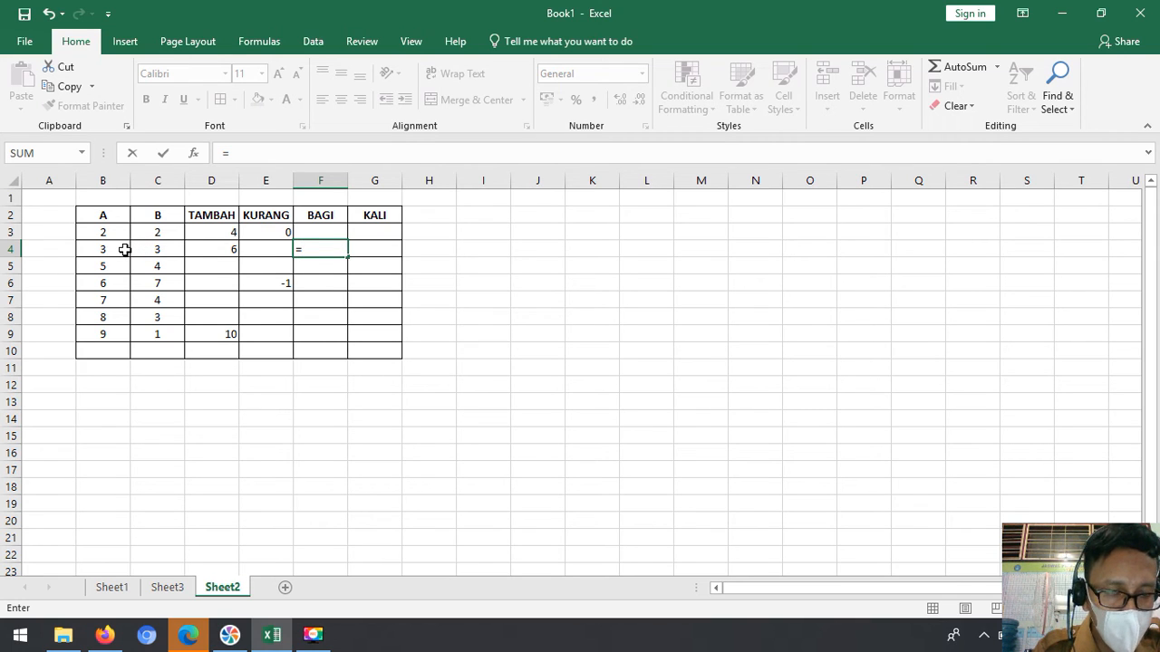
type("B")
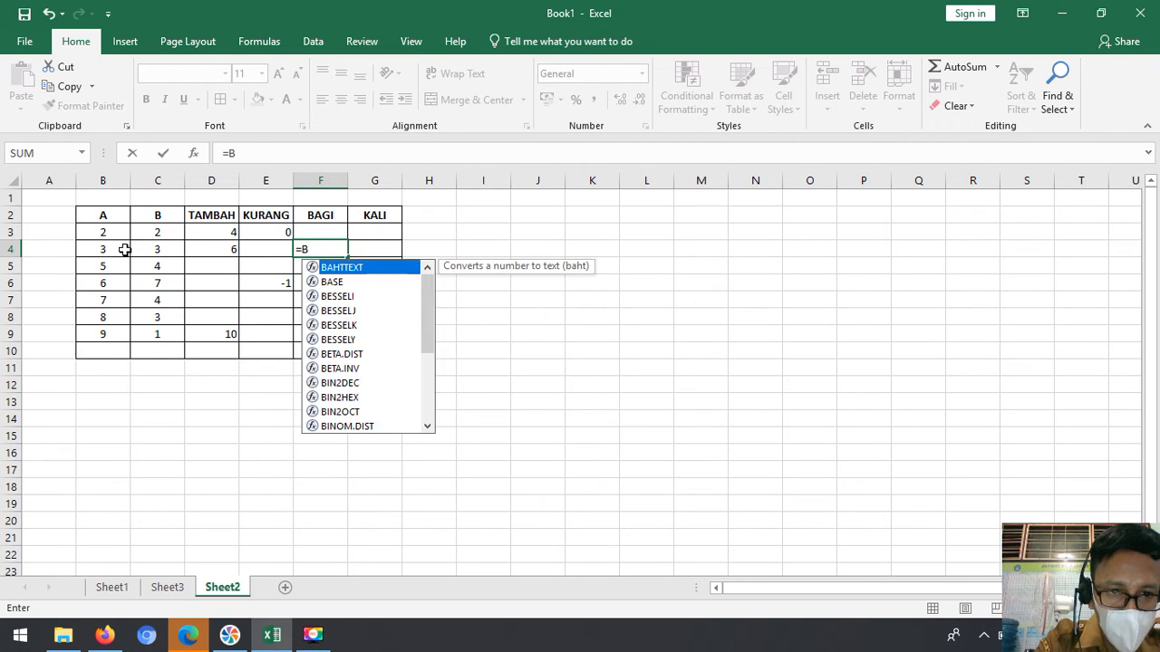
type("4/")
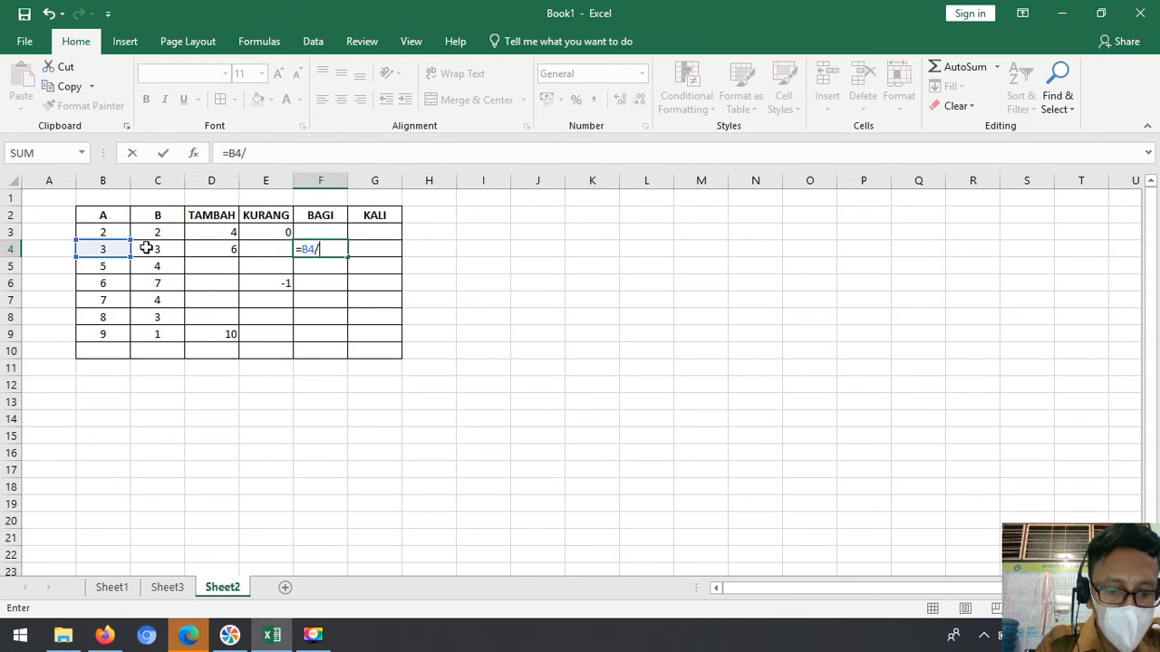
type("C4")
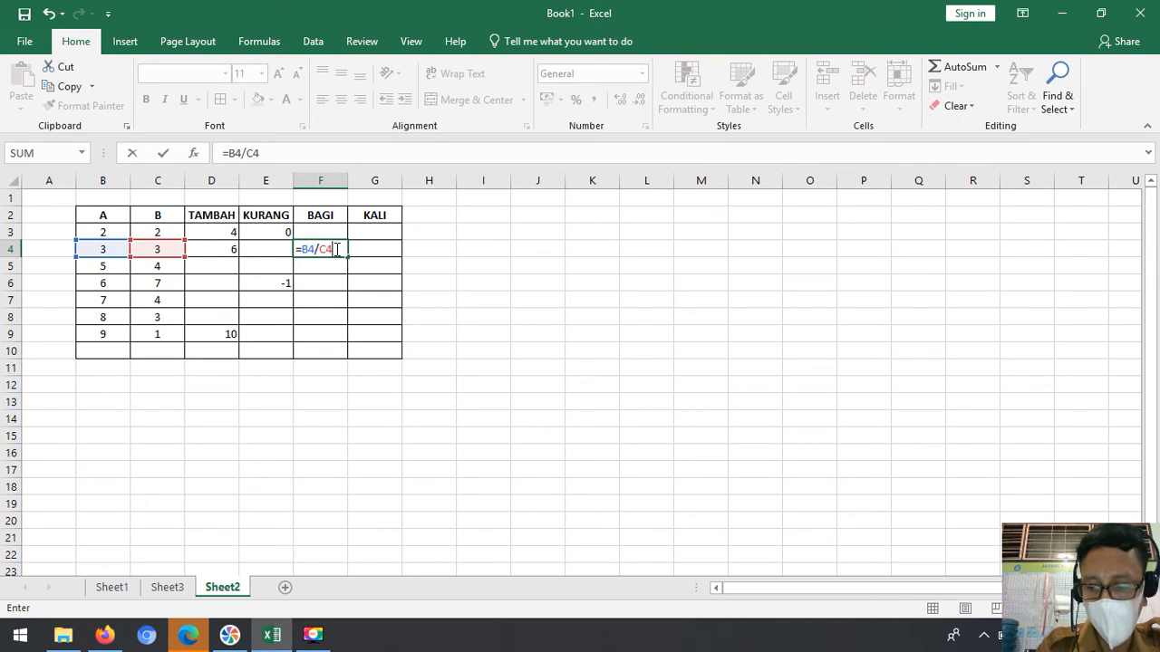
key("Return")
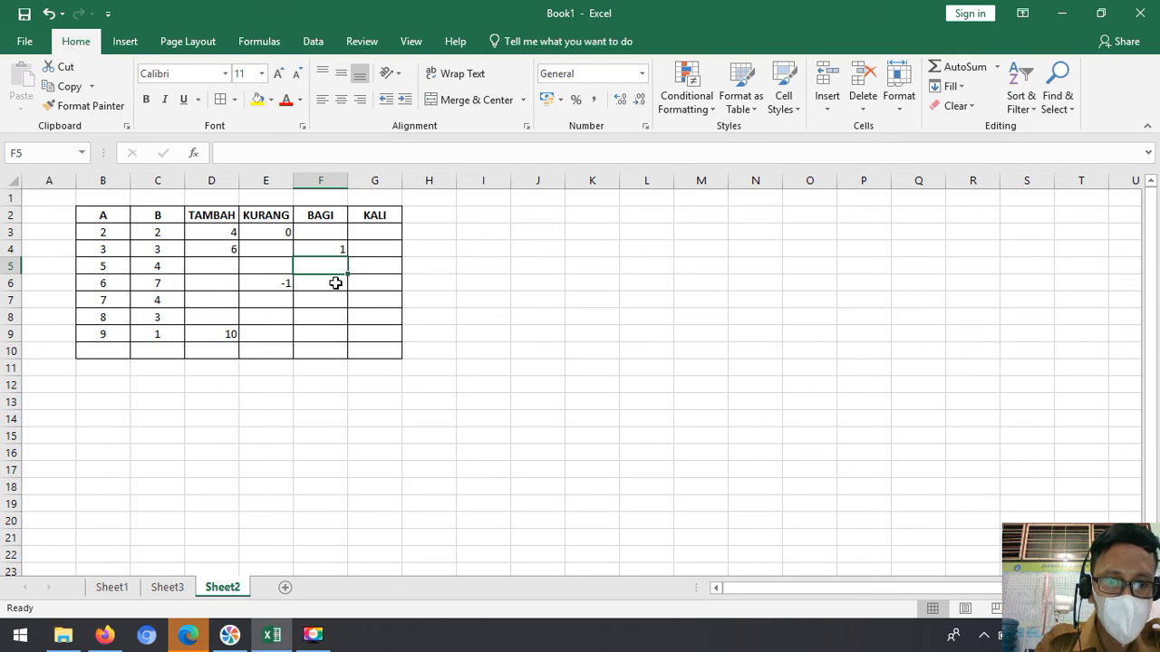
Enter the division formula =B7/C7 in cell F7 of the BAGI column
left_click(322, 307)
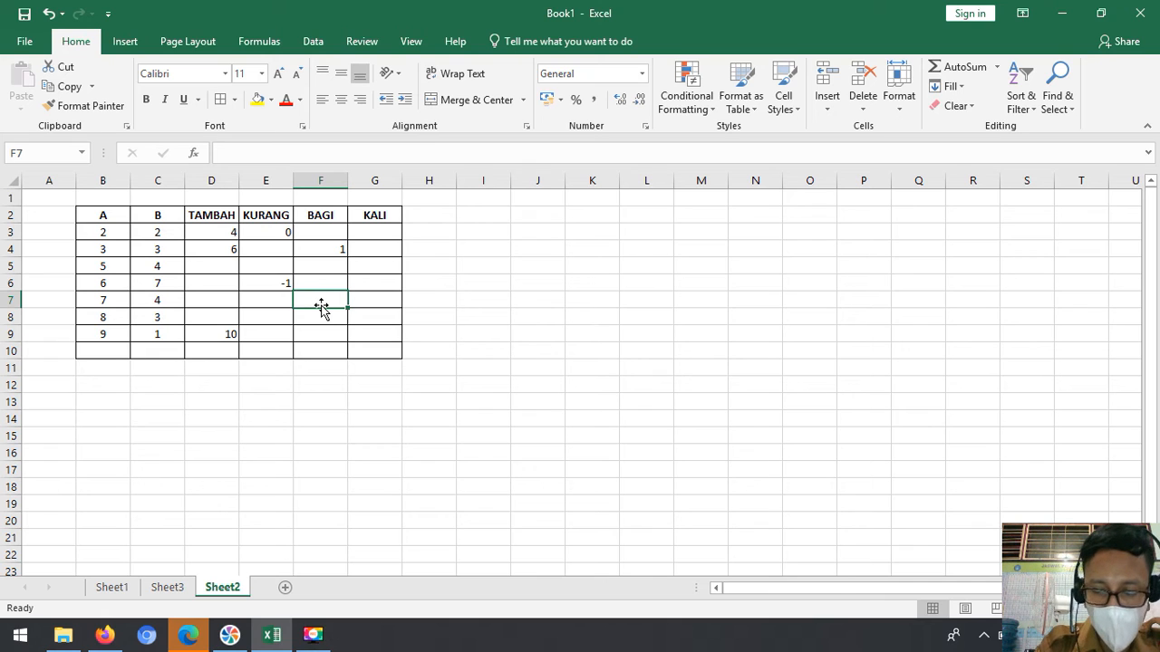
type("=")
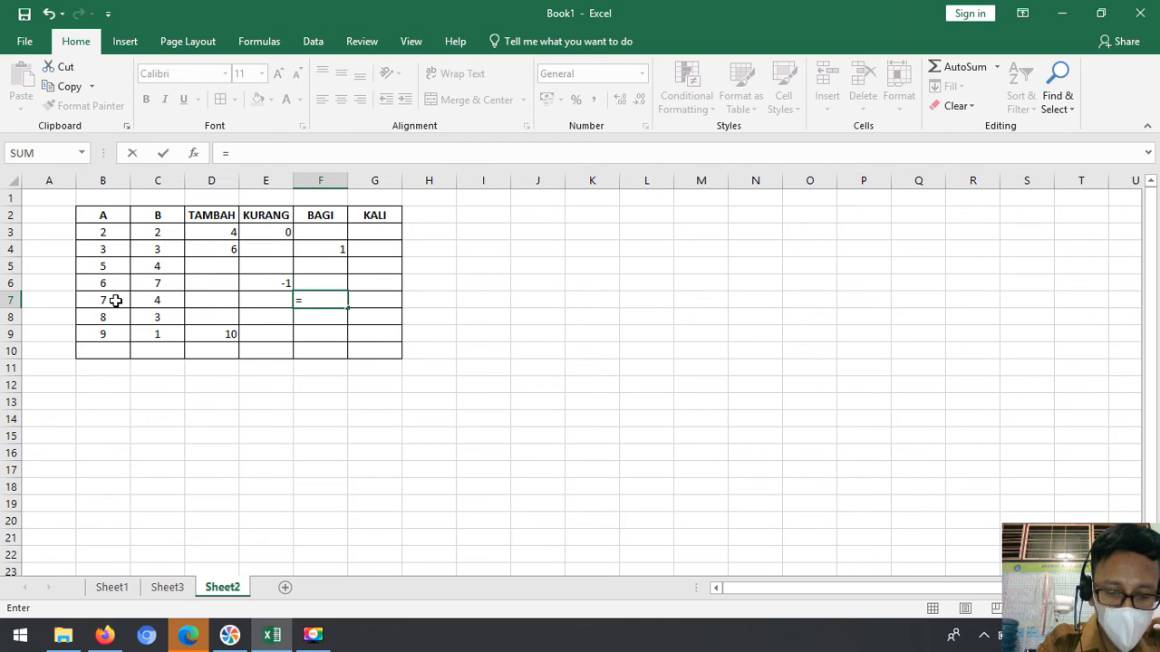
type("B")
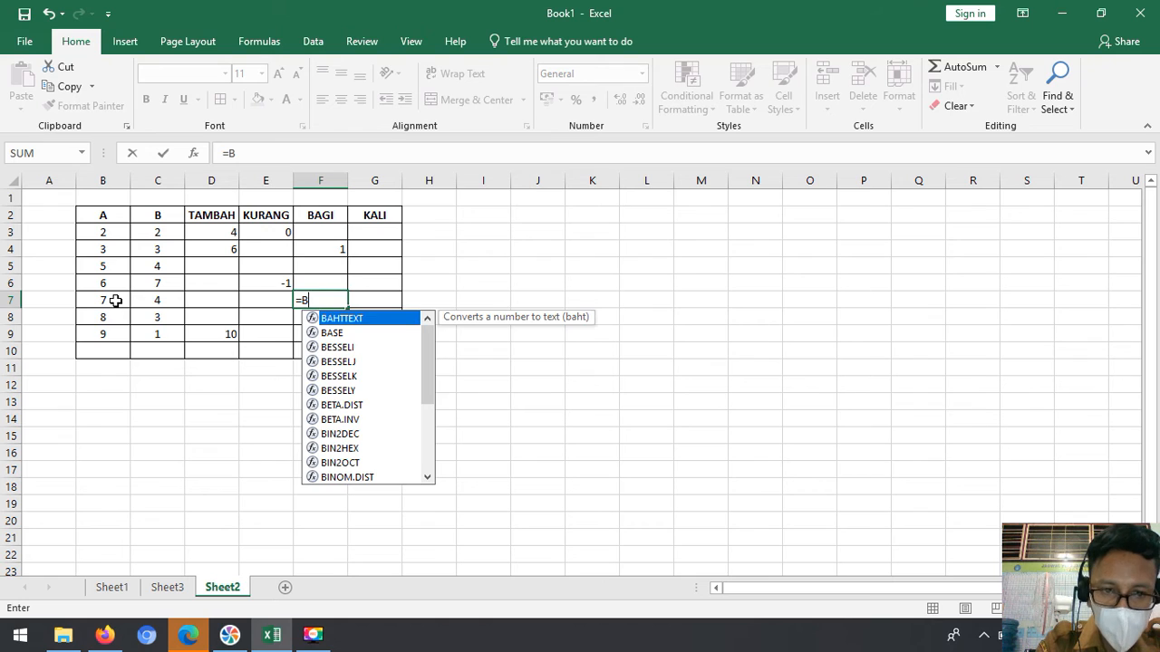
type("7/")
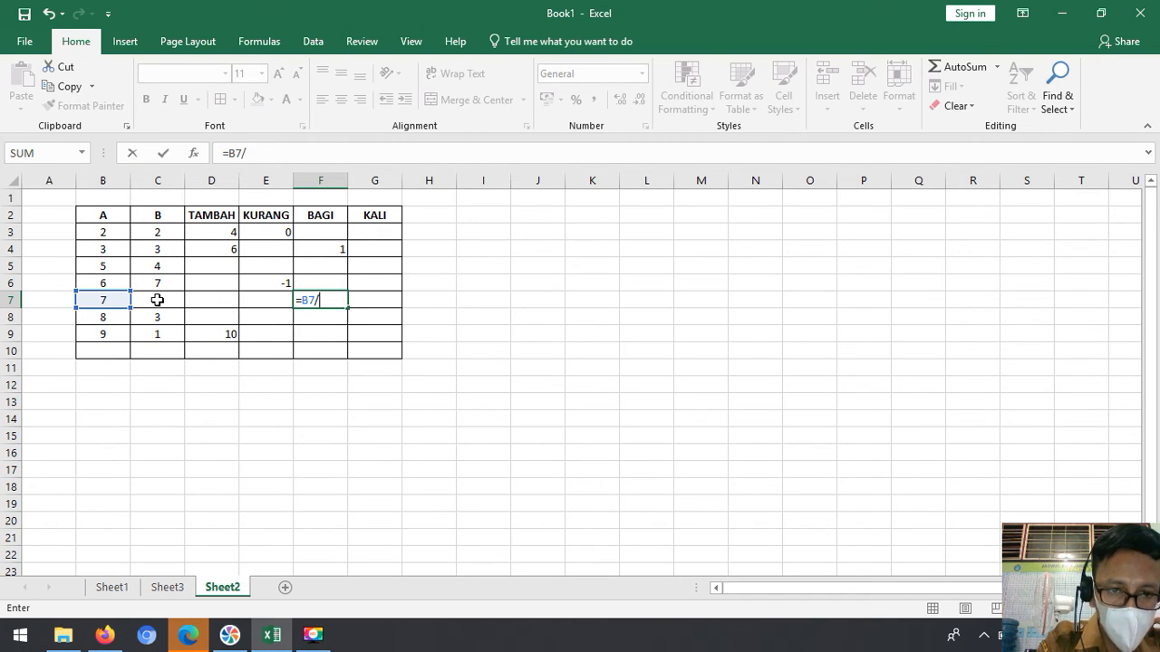
type("C7")
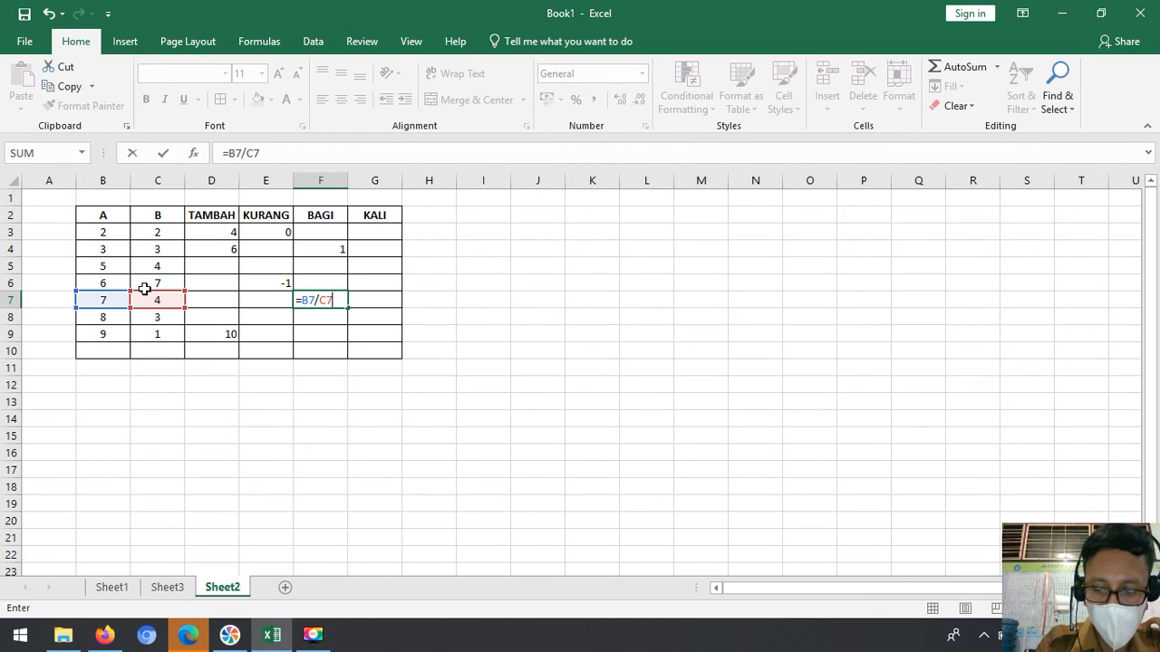
key("Return")
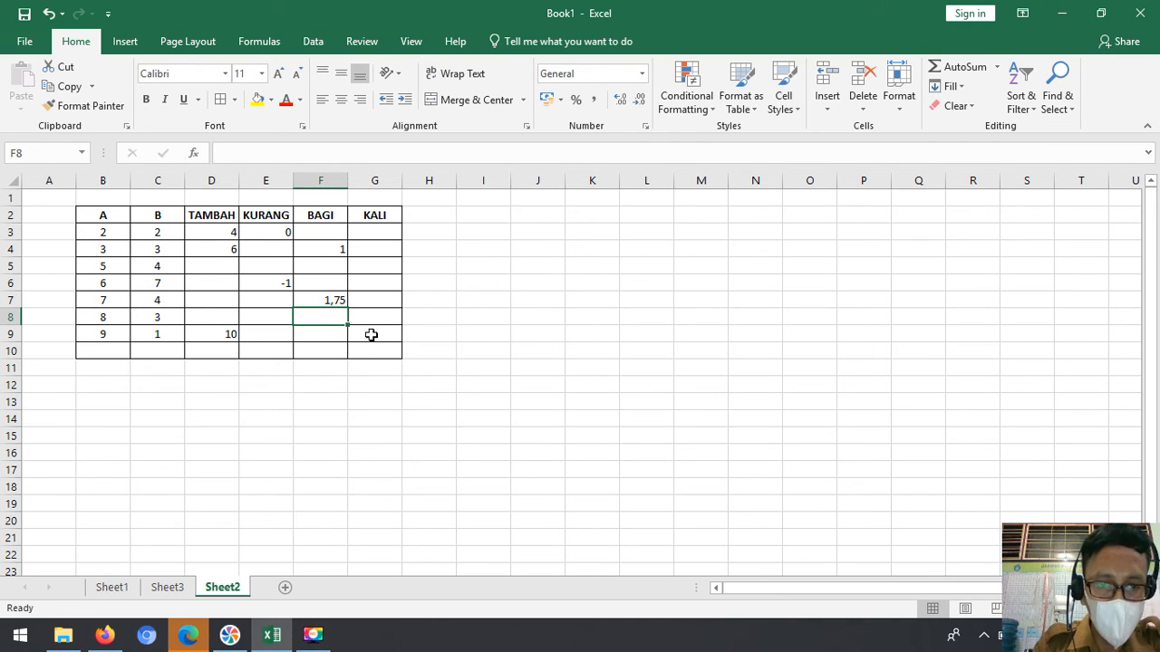
Enter the multiplication formula =B6*C6 in cell G6 of the KALI column
left_click(382, 285)
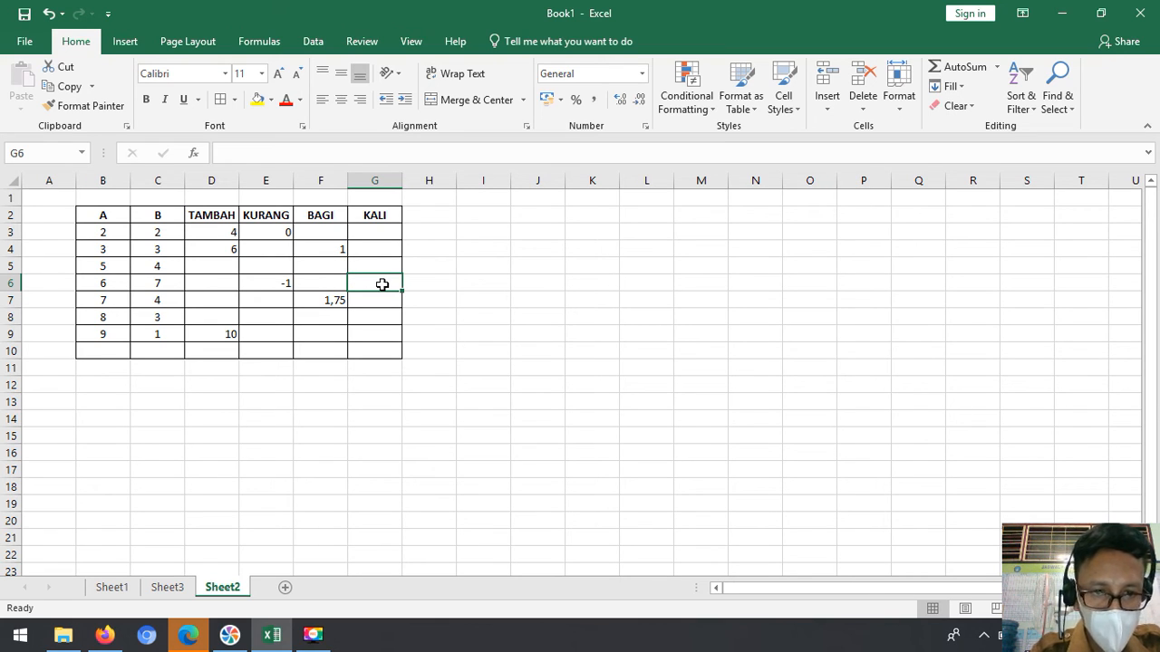
type("=")
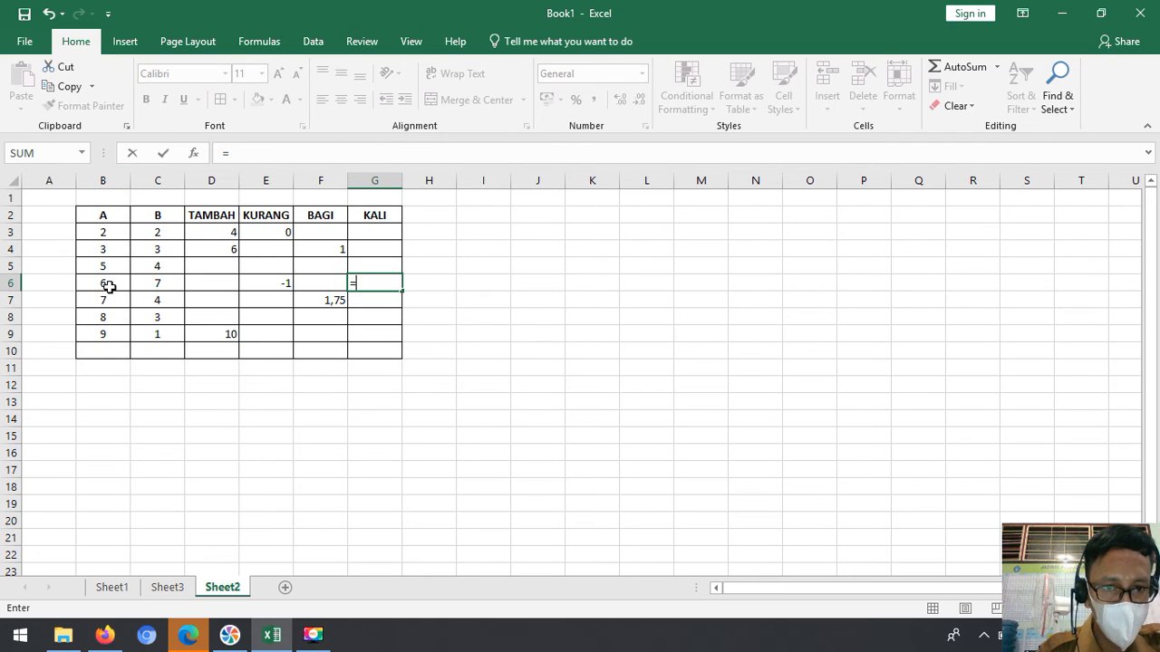
type("B")
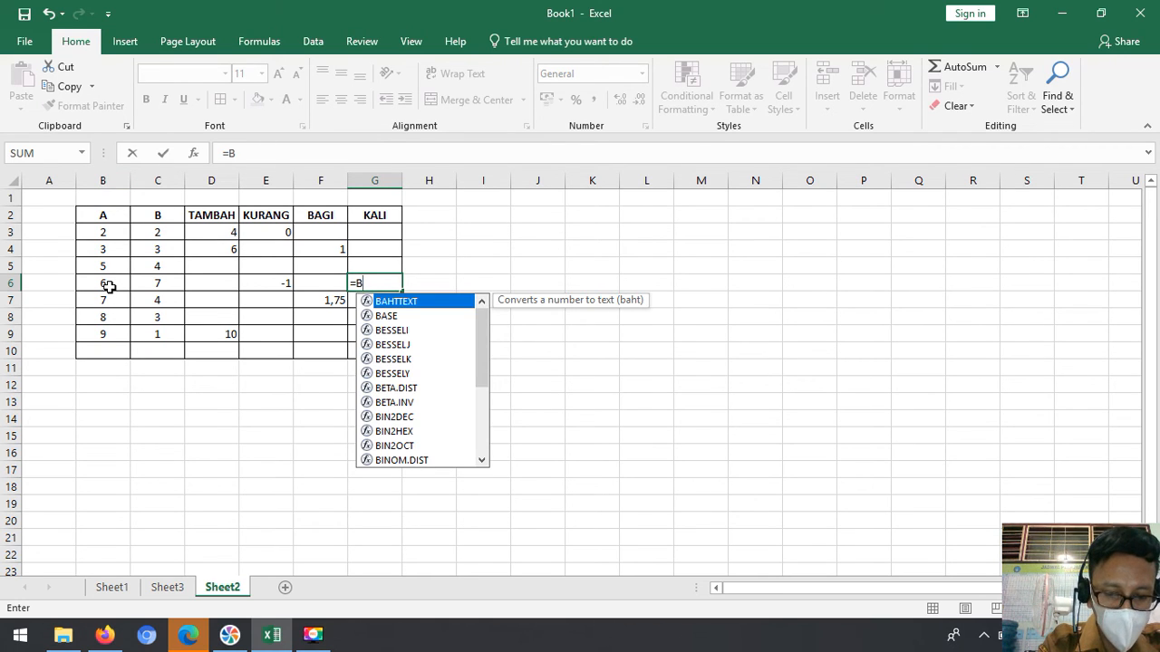
type("6*")
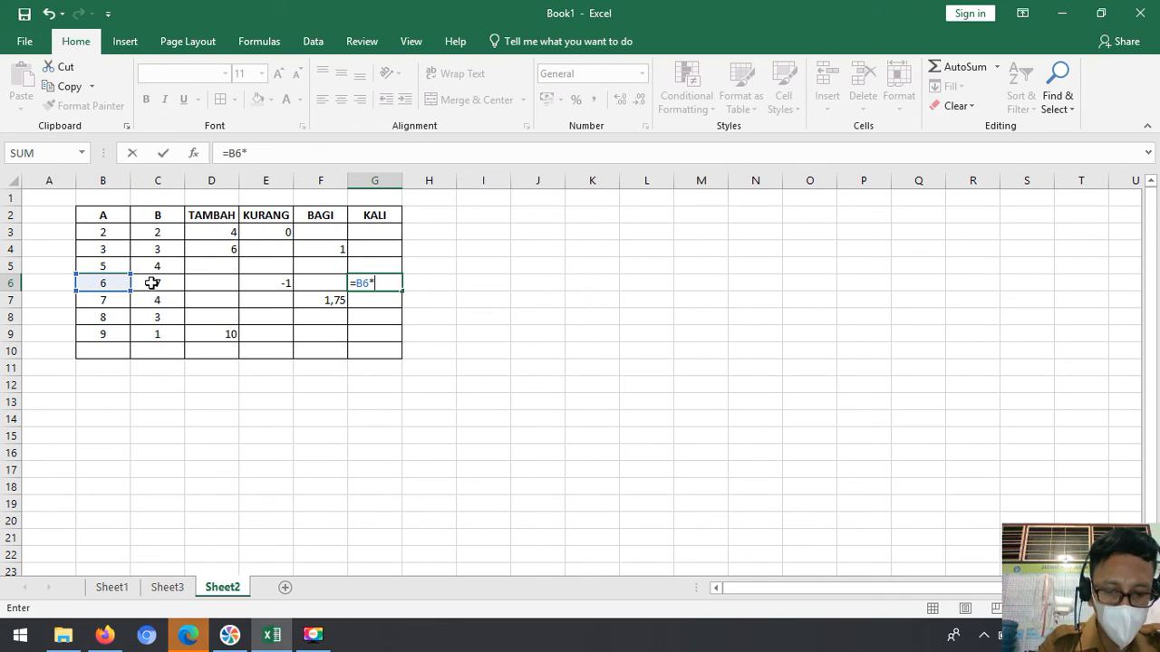
type("C")
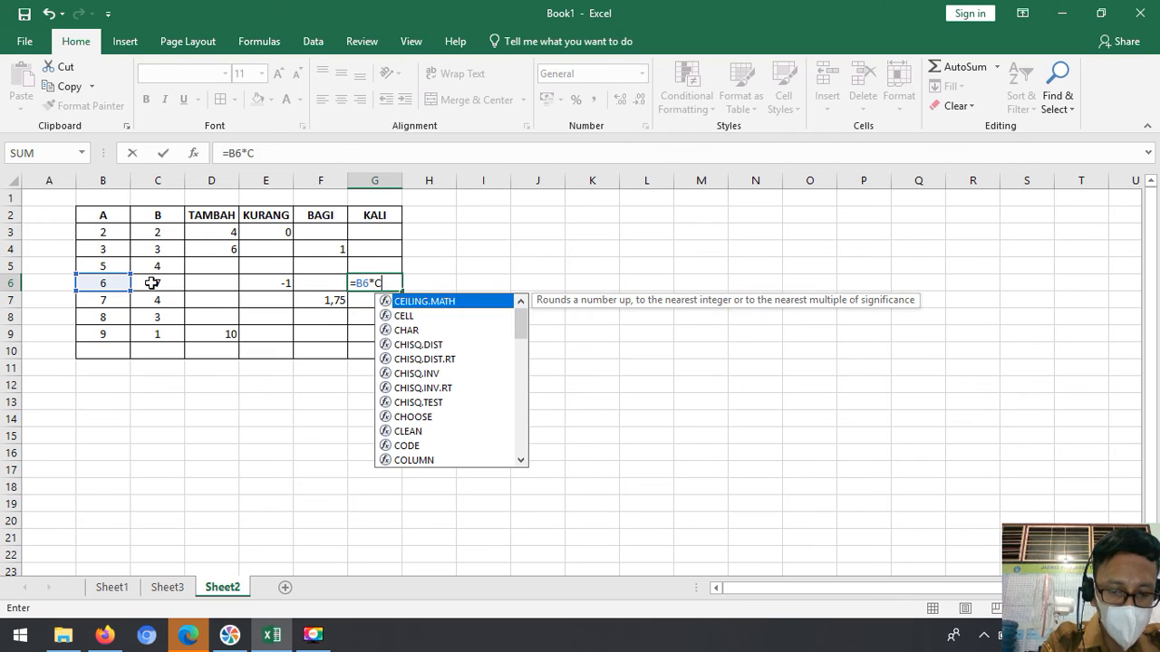
type("6")
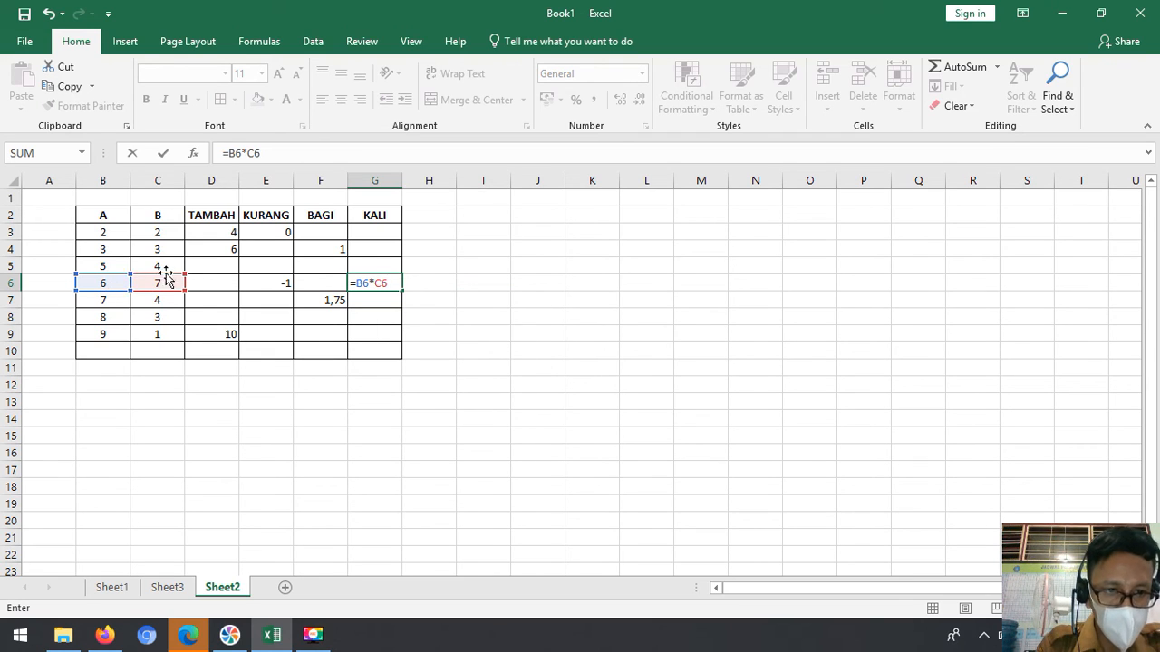
key("Return")
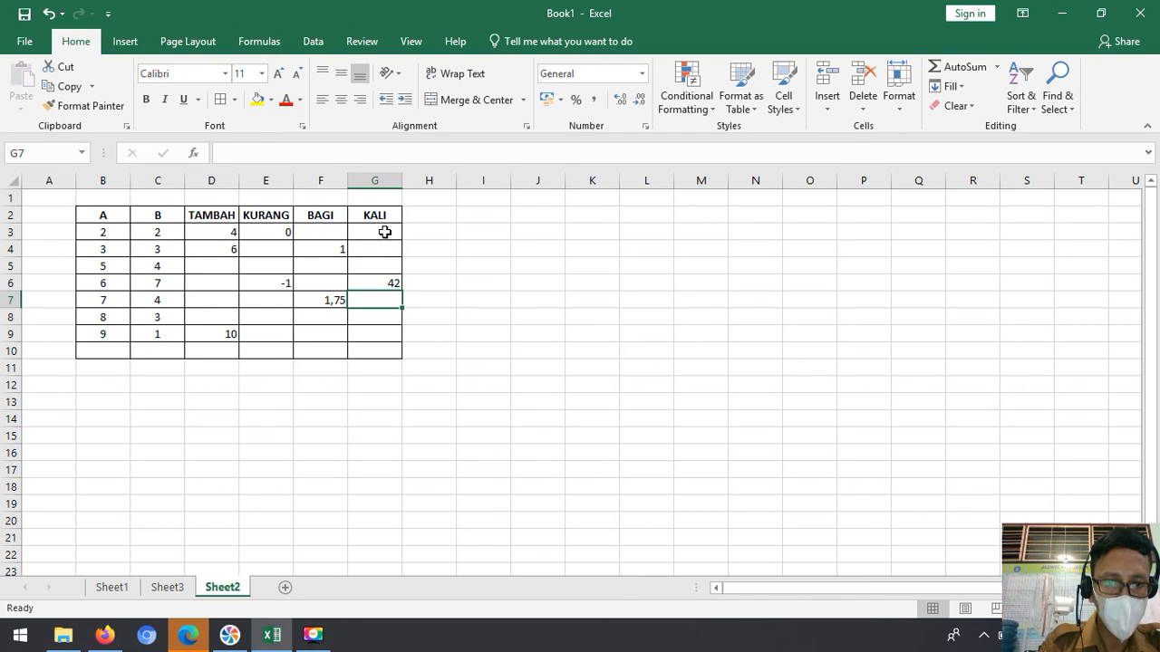
Enter the multiplication formula =B3*C3 in cell G3 of the KALI column
left_click(385, 233)
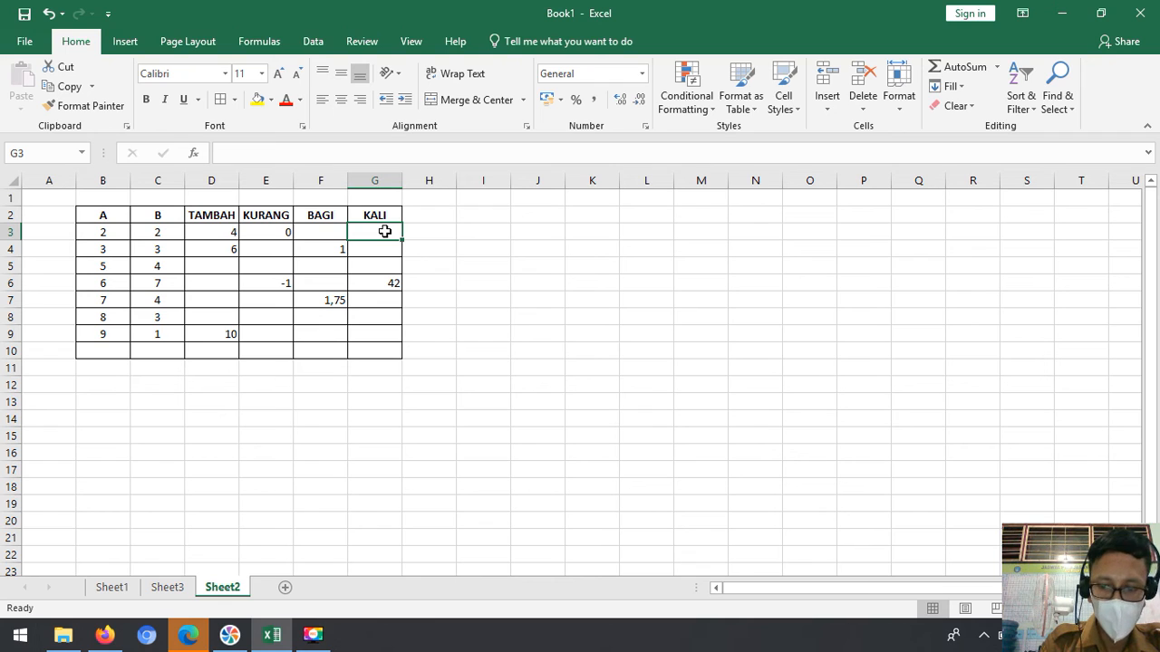
type("=")
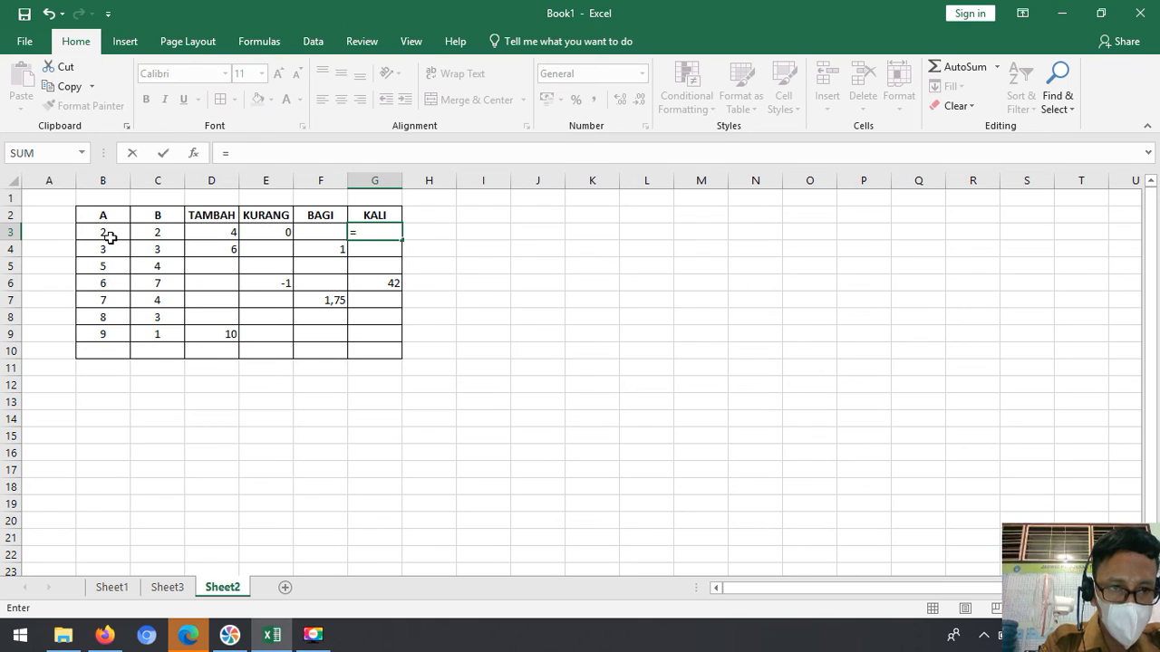
type("B3")
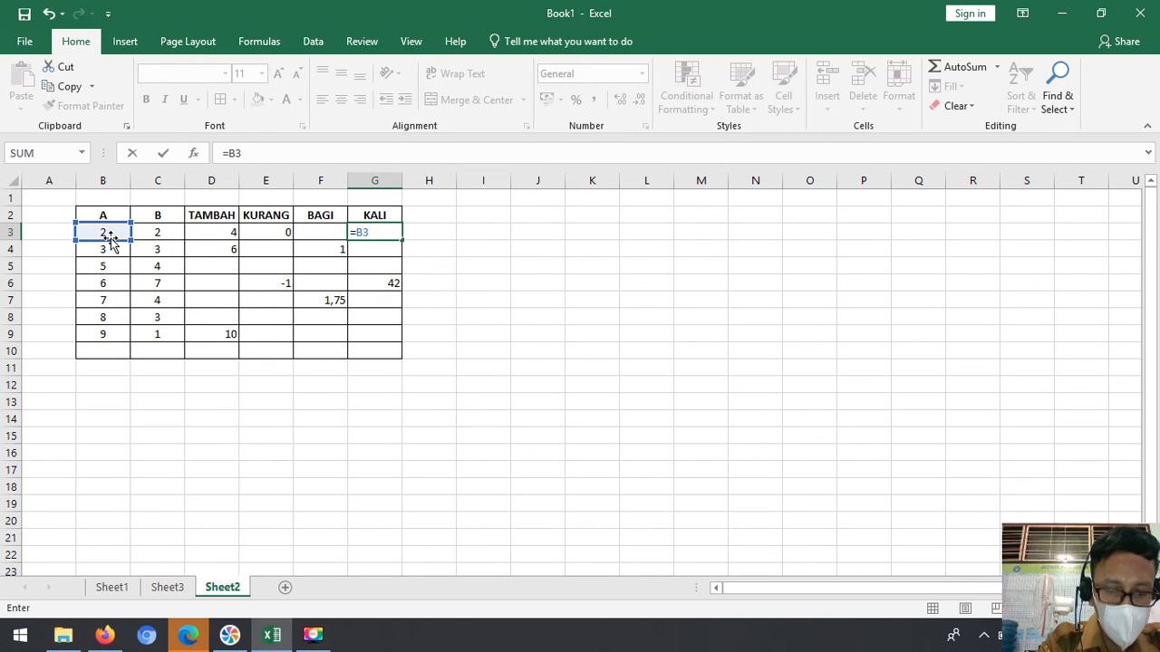
type("*")
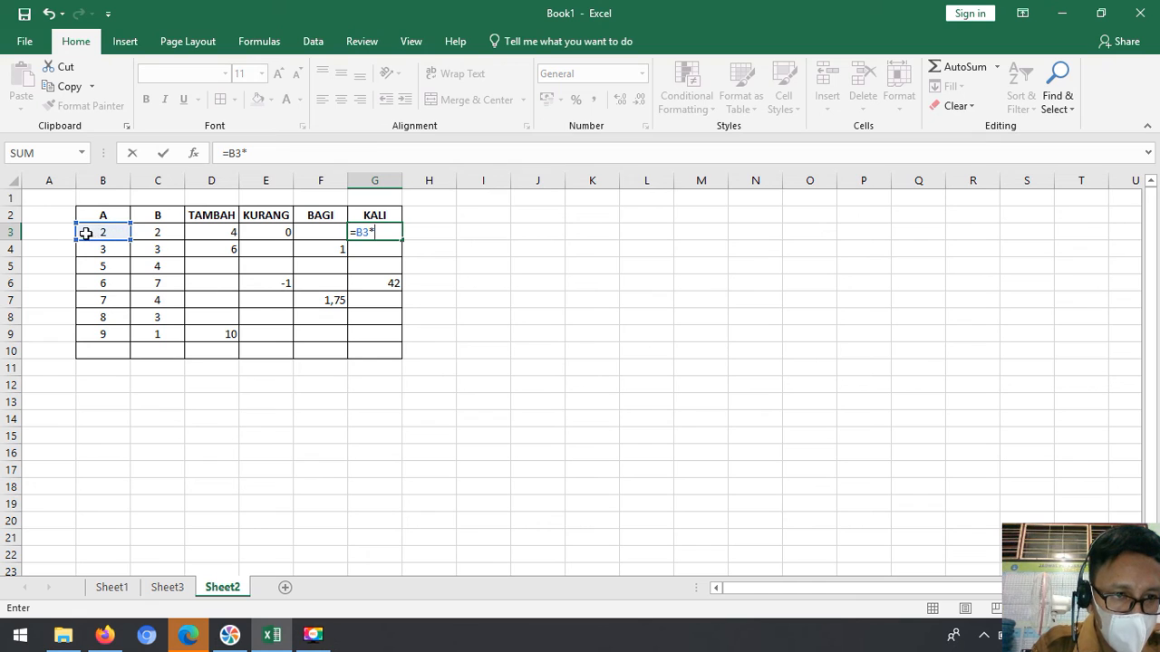
type("C")
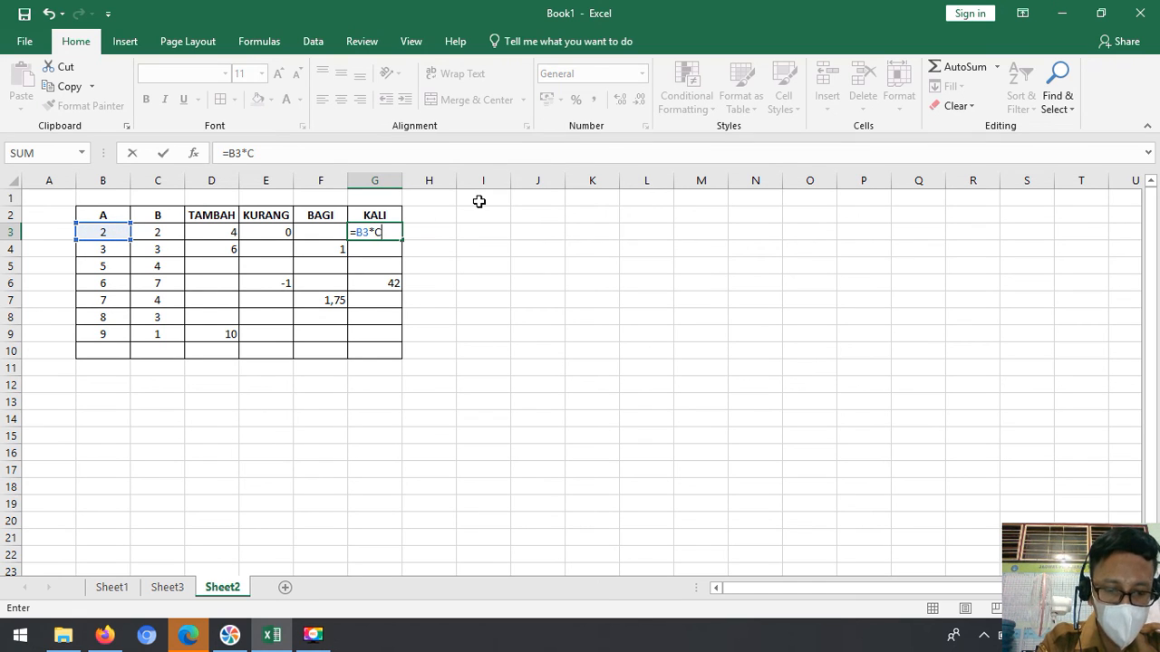
type("3")
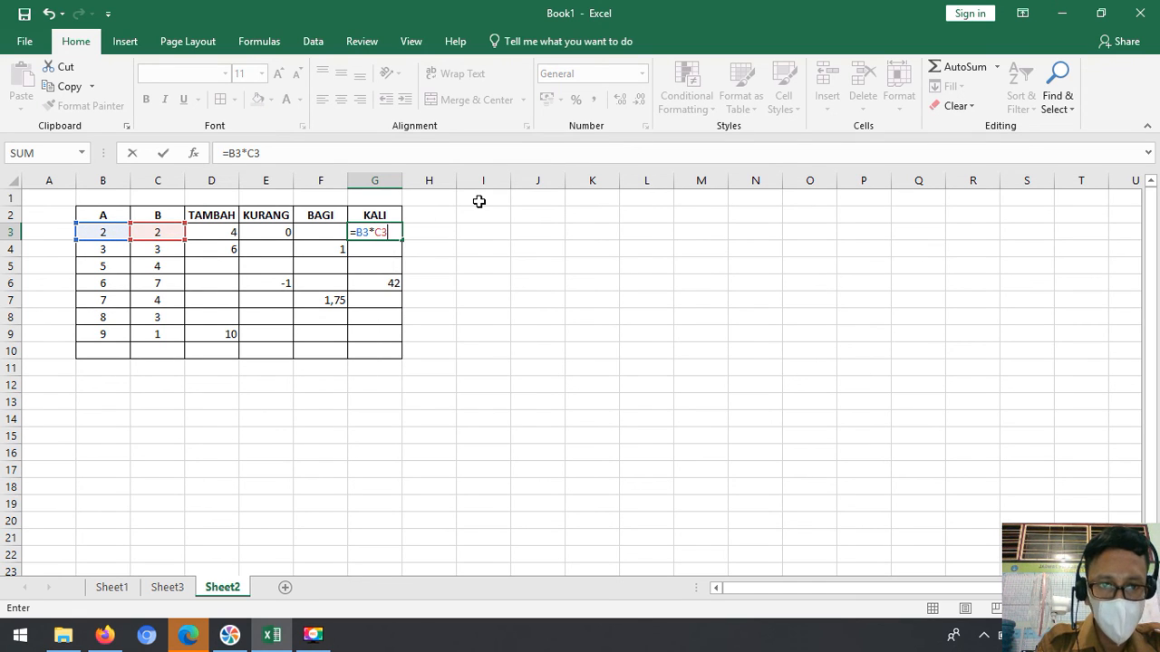
key("Return")
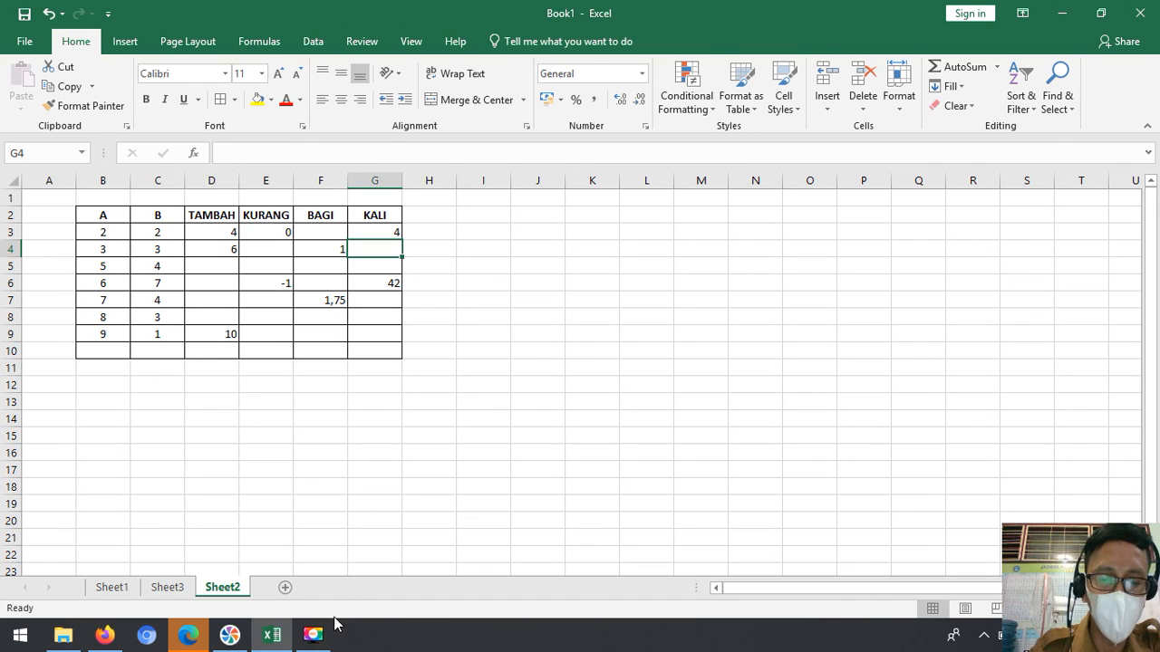
left_click(312, 635)
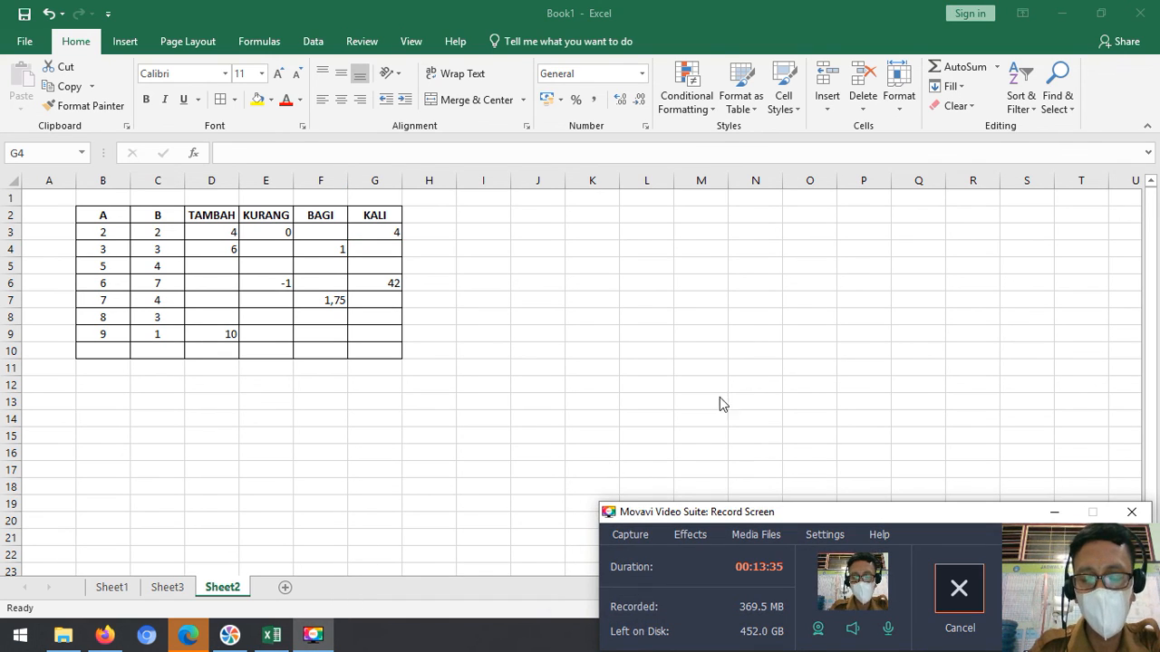